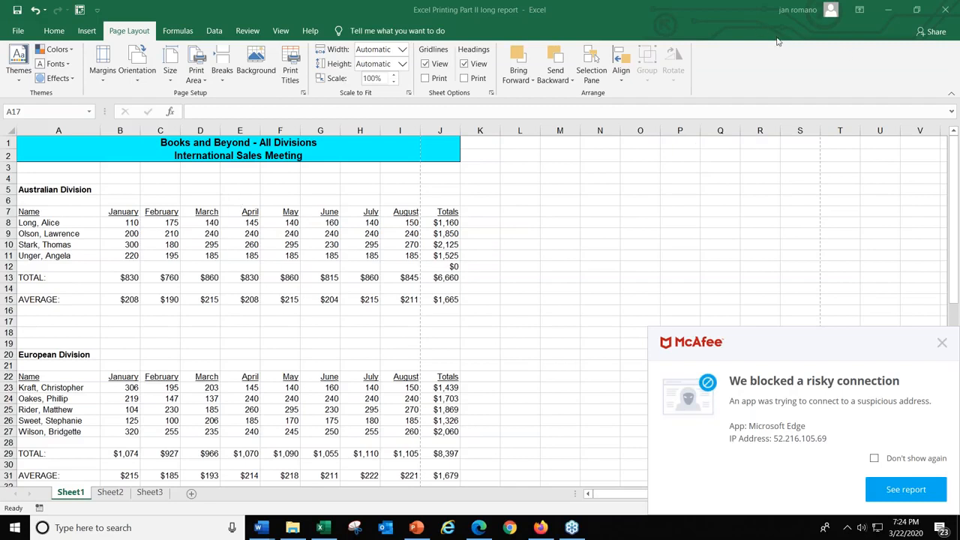
Open the print preview of Sheet1 and page through it to examine how the report splits across pages.
click(18, 32)
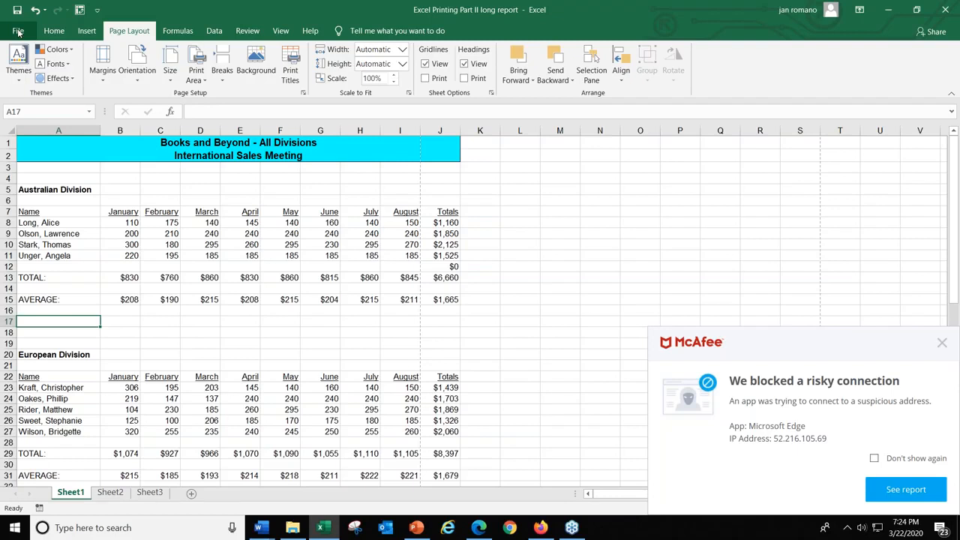
click(19, 32)
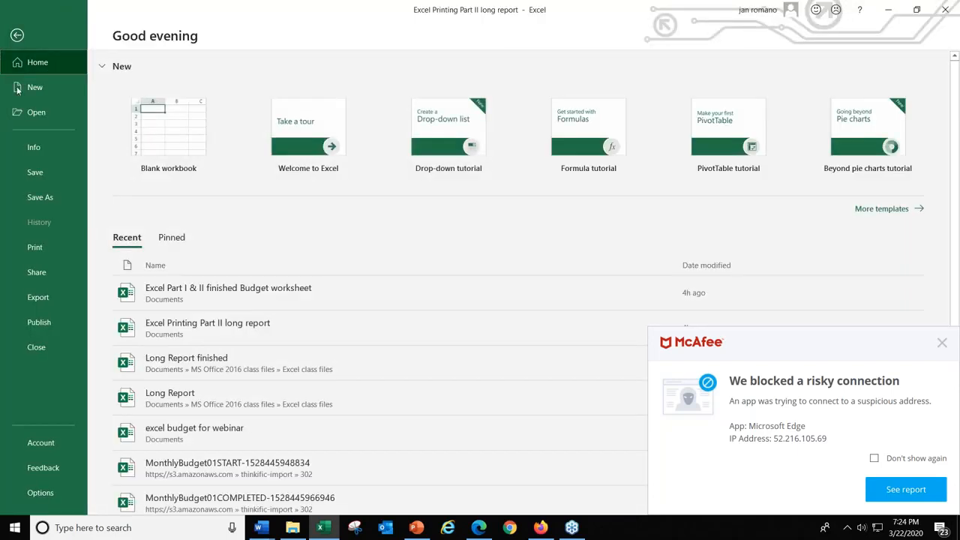
click(35, 248)
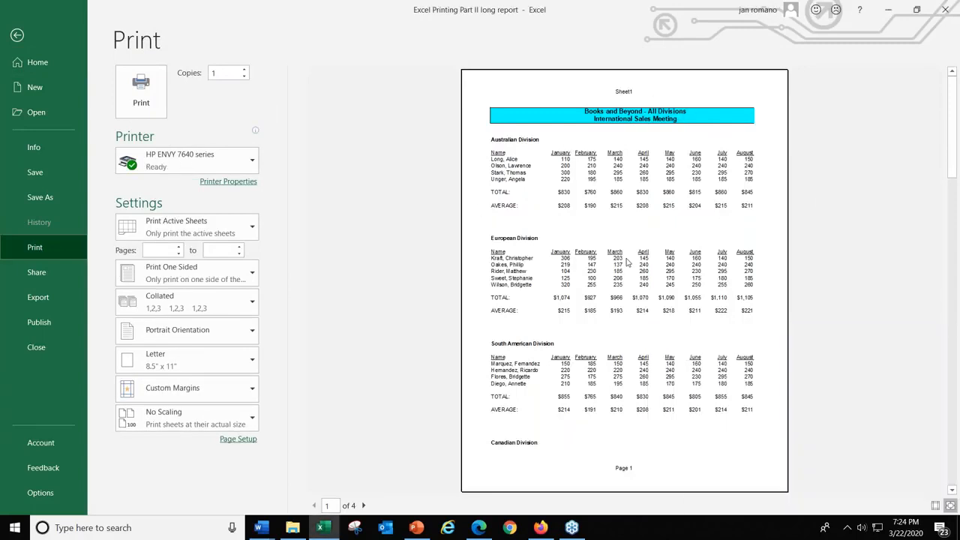
click(364, 506)
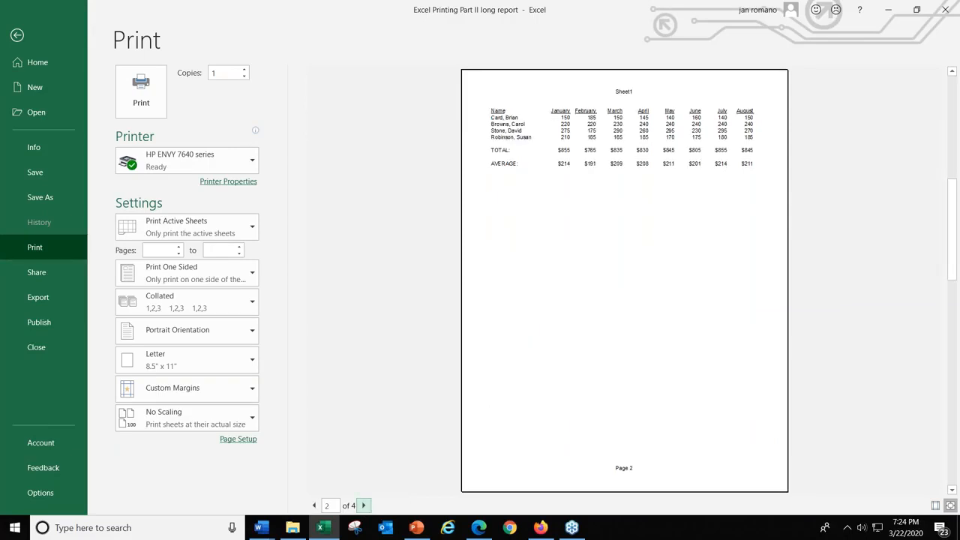
click(364, 506)
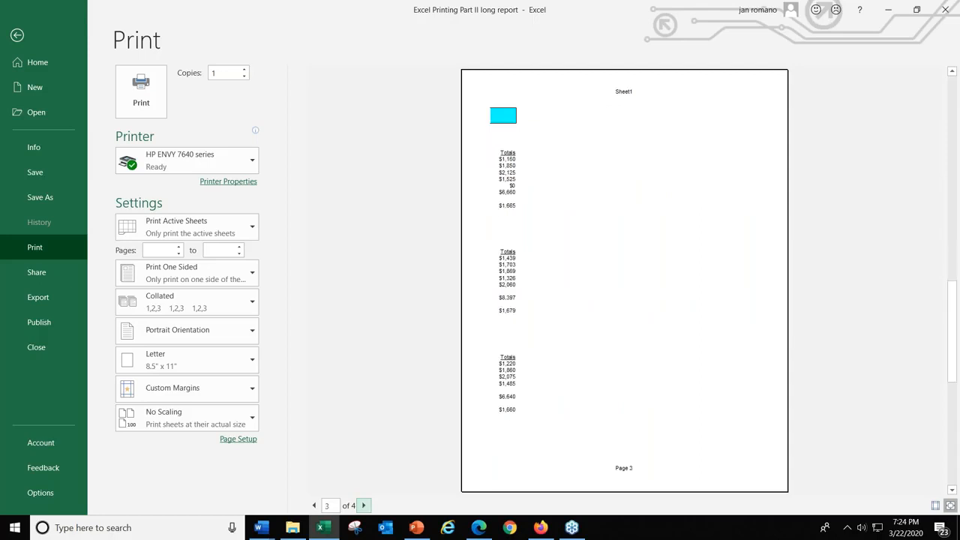
click(364, 506)
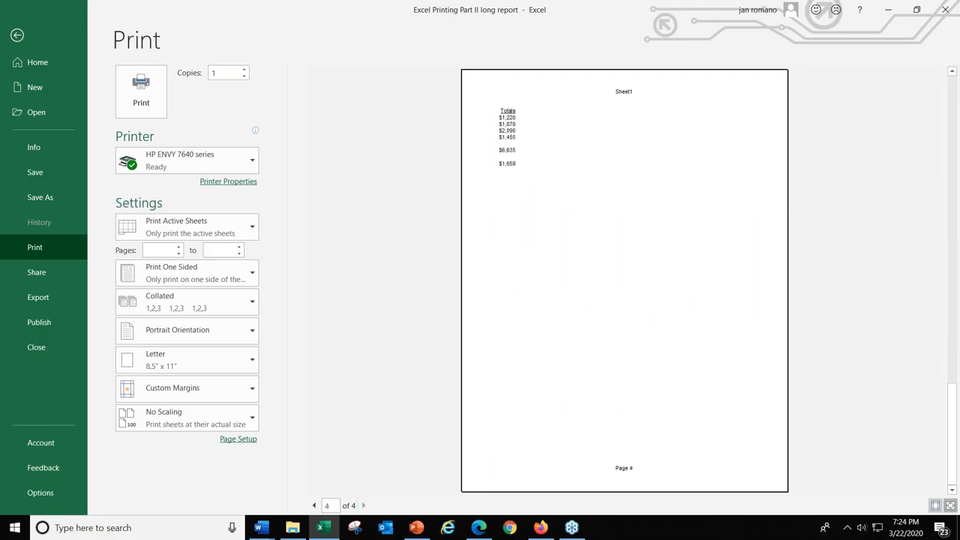
click(315, 506)
click(315, 505)
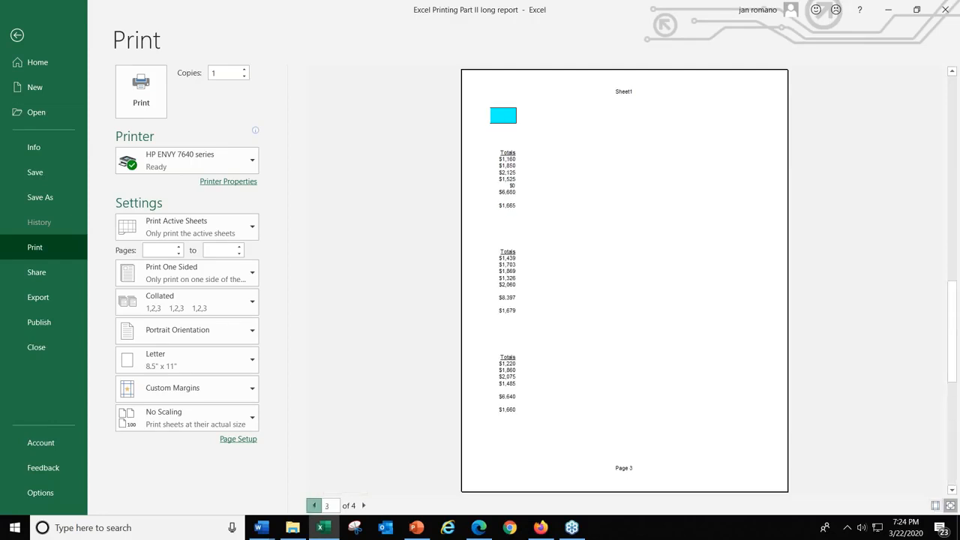
click(314, 506)
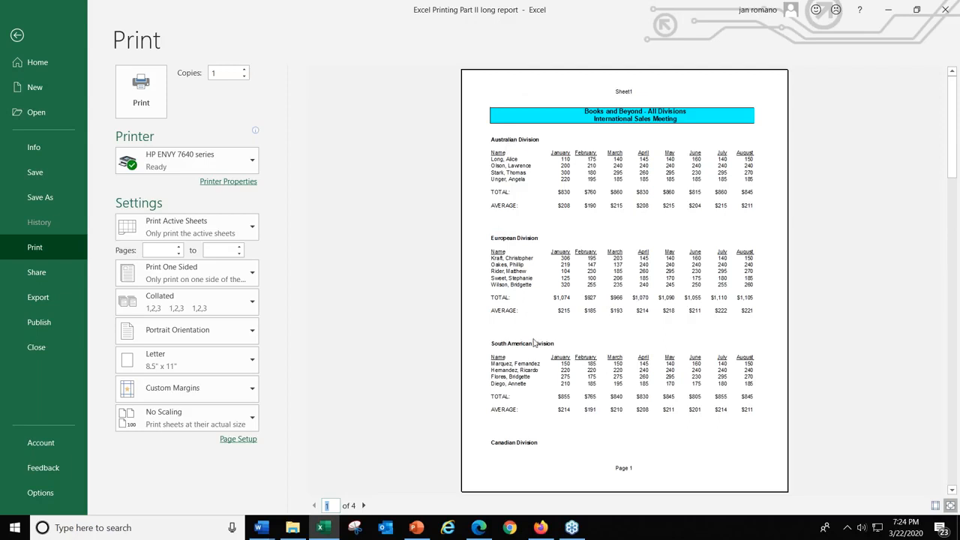
click(365, 507)
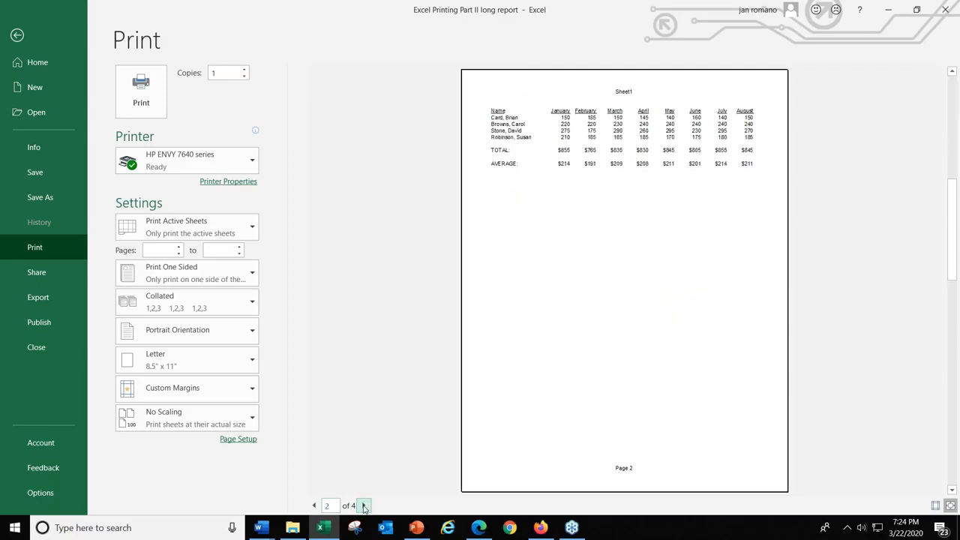
click(315, 506)
Set the print orientation to Landscape, check the following preview page, and return to the worksheet.
click(247, 442)
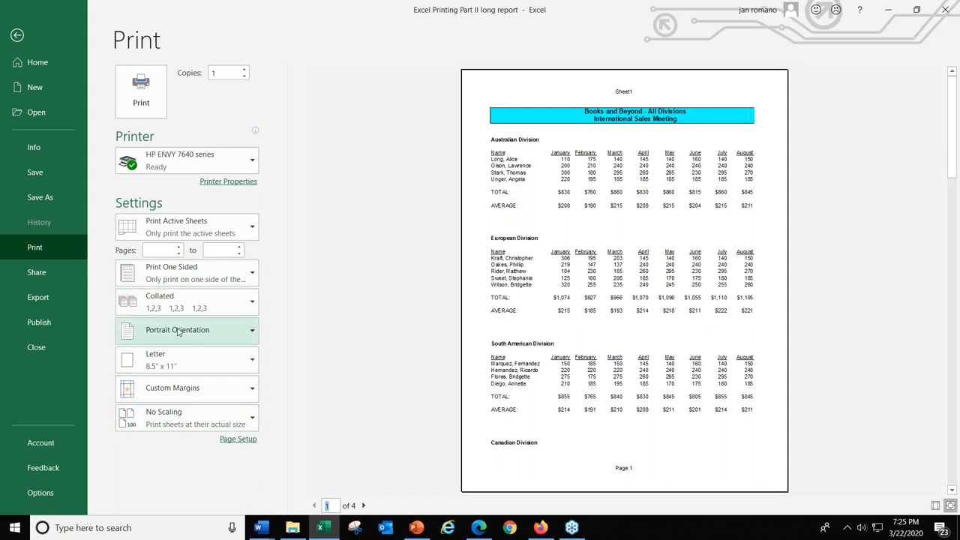
key(ctrl)
key(ctrl)
key(ctrl)
key(ctrl)
click(178, 332)
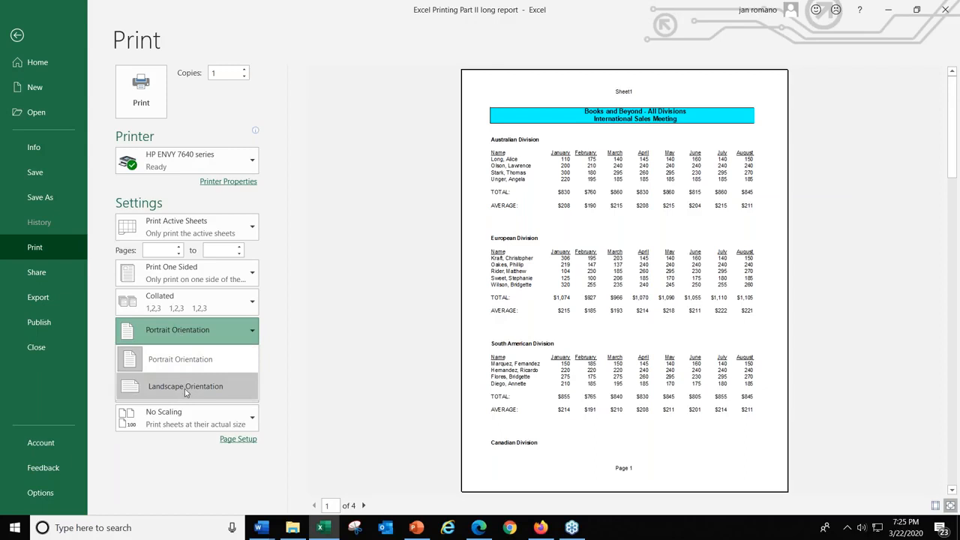
key(ctrl)
key(ctrl)
key(ctrl)
click(186, 390)
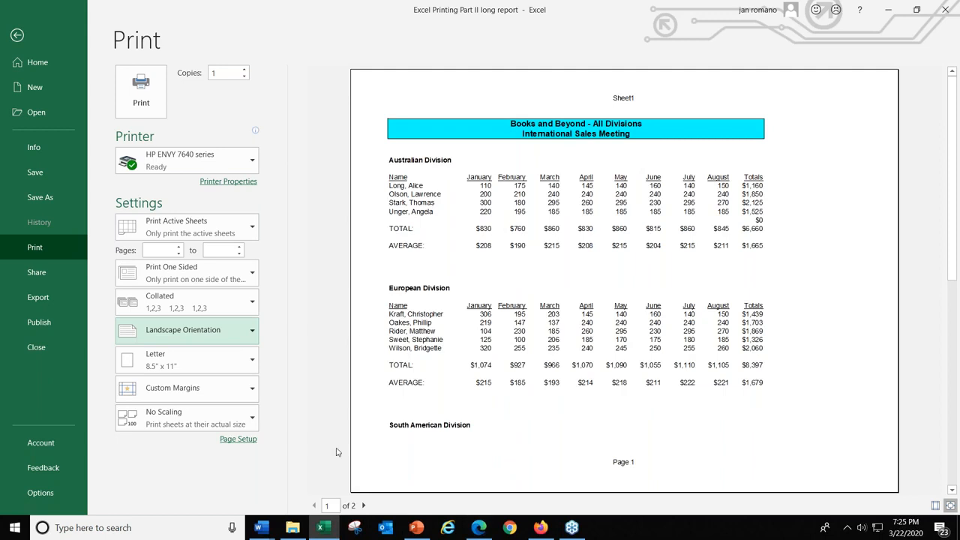
click(364, 505)
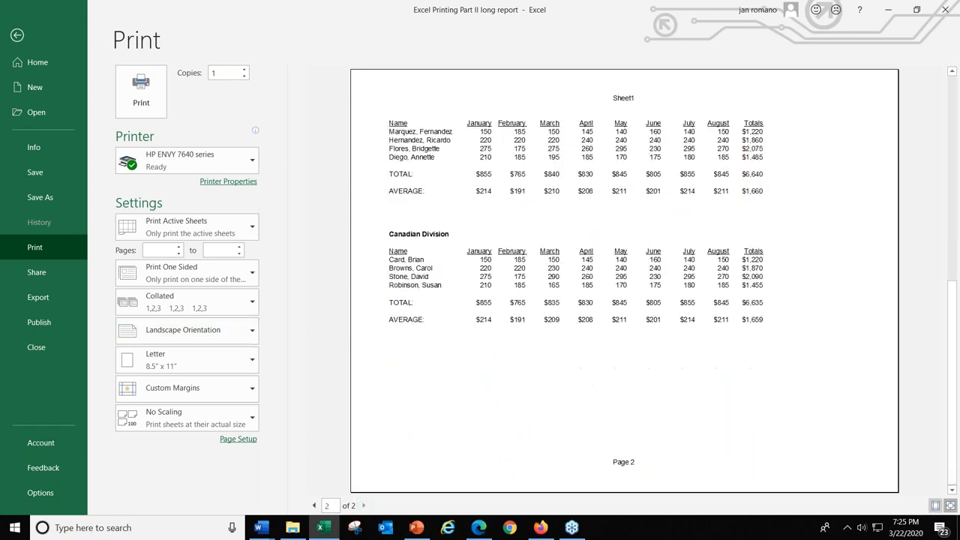
click(315, 506)
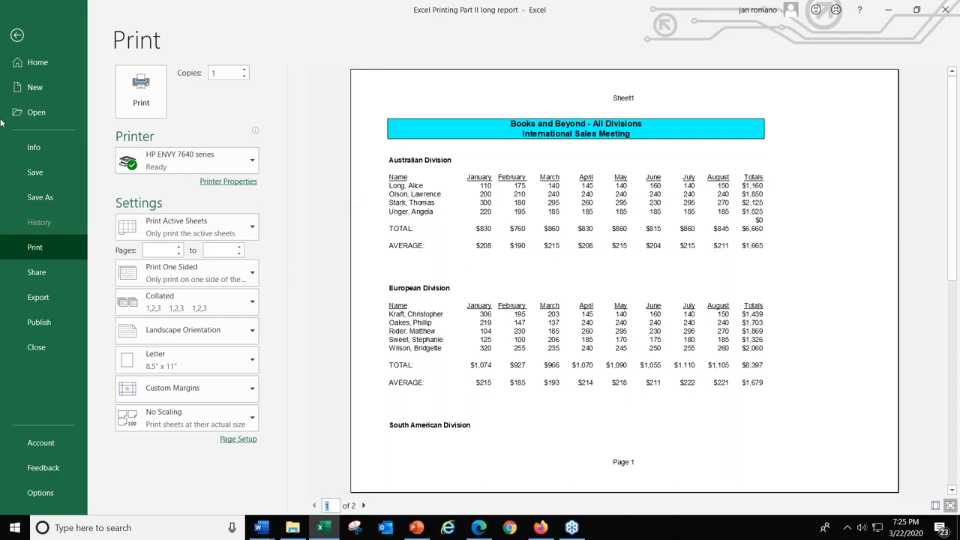
click(17, 36)
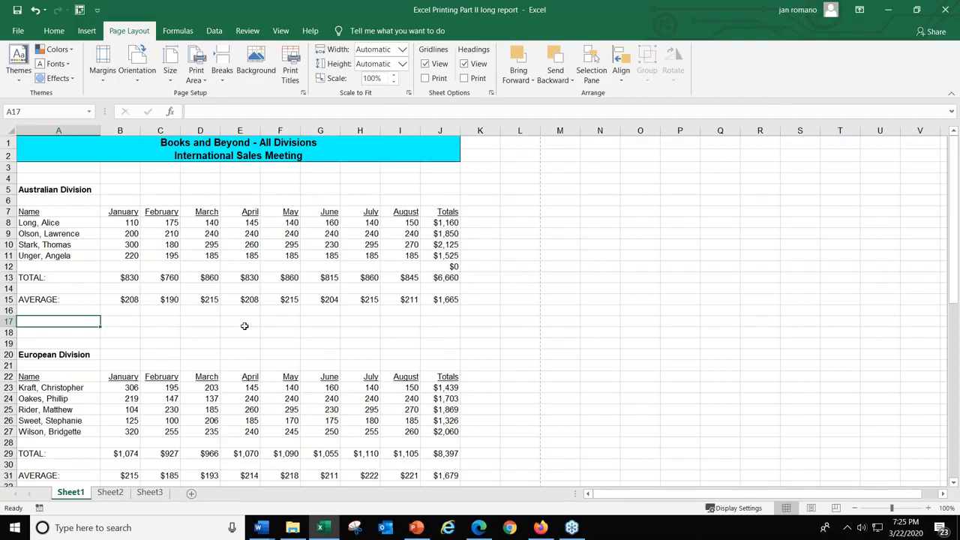
Insert a page break at cell A17, between the Australian and European divisions.
key(ctrl)
key(ctrl)
key(ctrl)
click(223, 60)
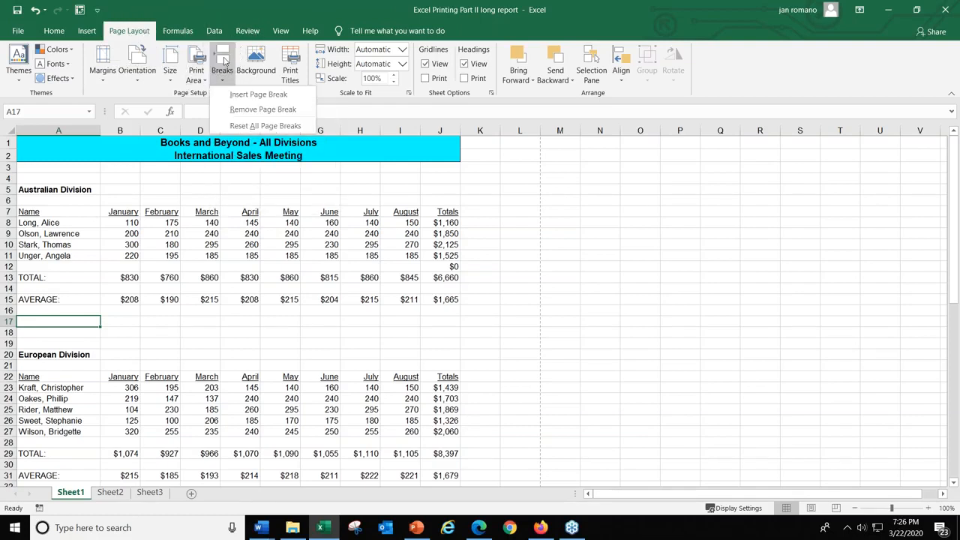
click(251, 92)
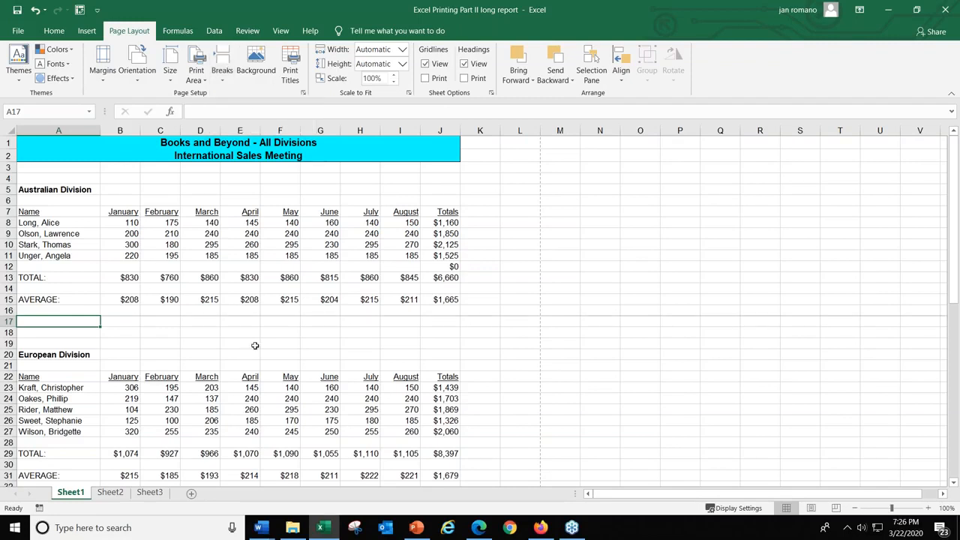
Insert a page break at cell A35, just above the South American Division heading.
scroll(77, 335, down, 4)
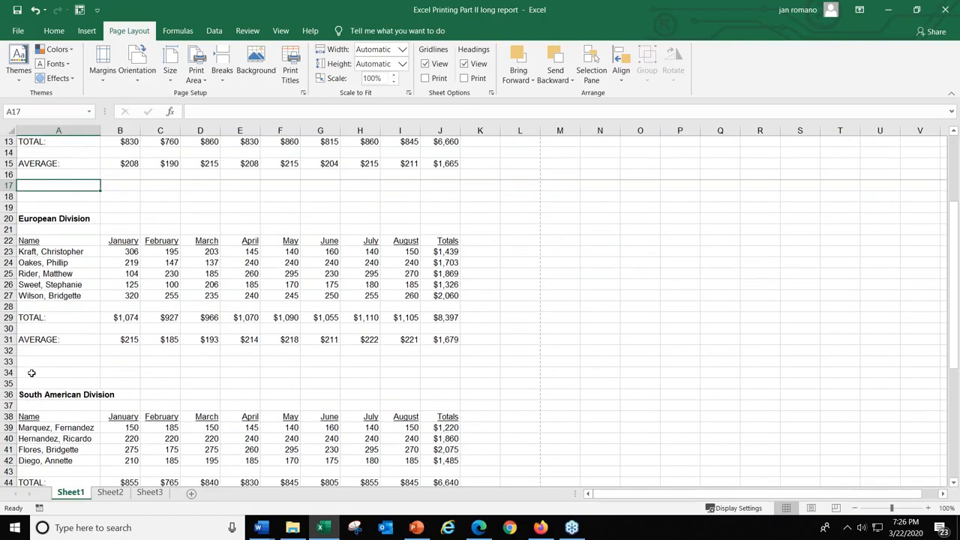
click(32, 383)
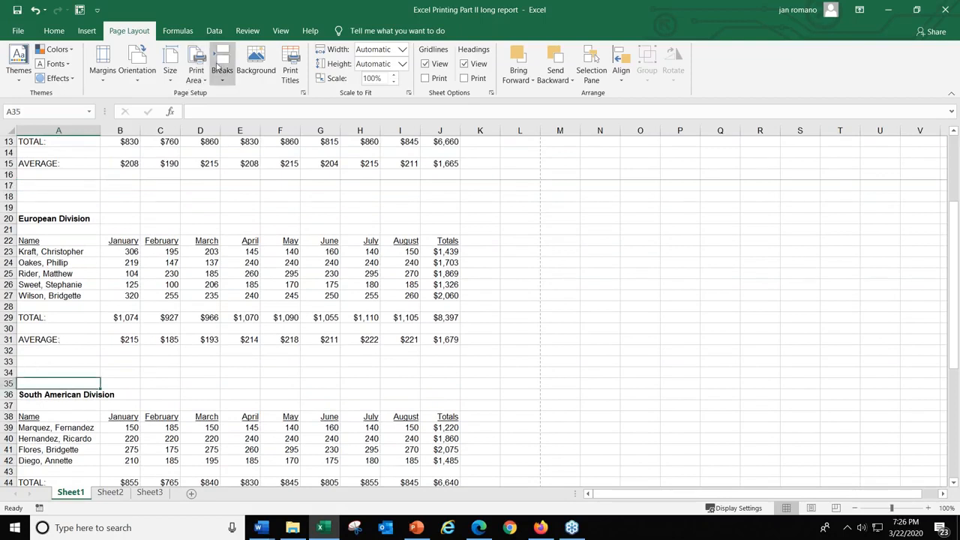
click(222, 66)
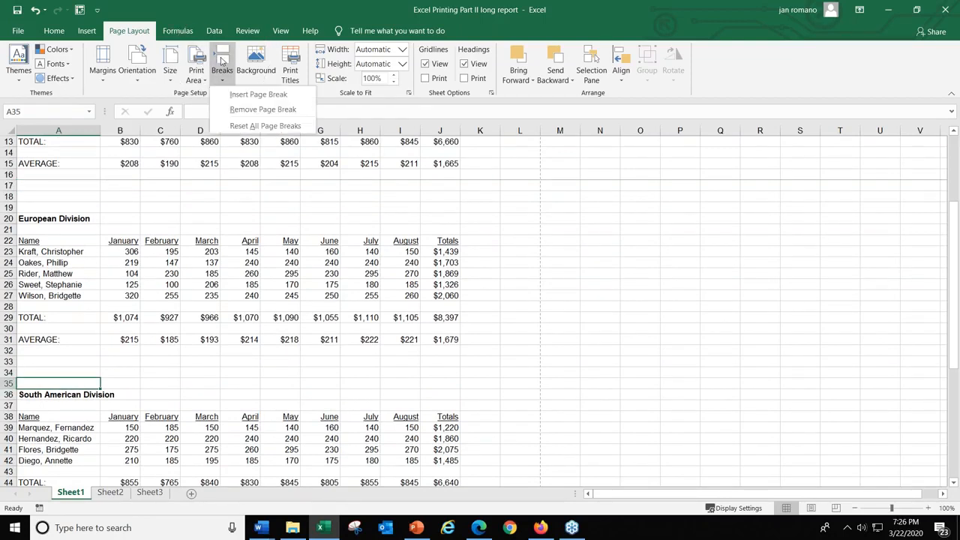
click(257, 94)
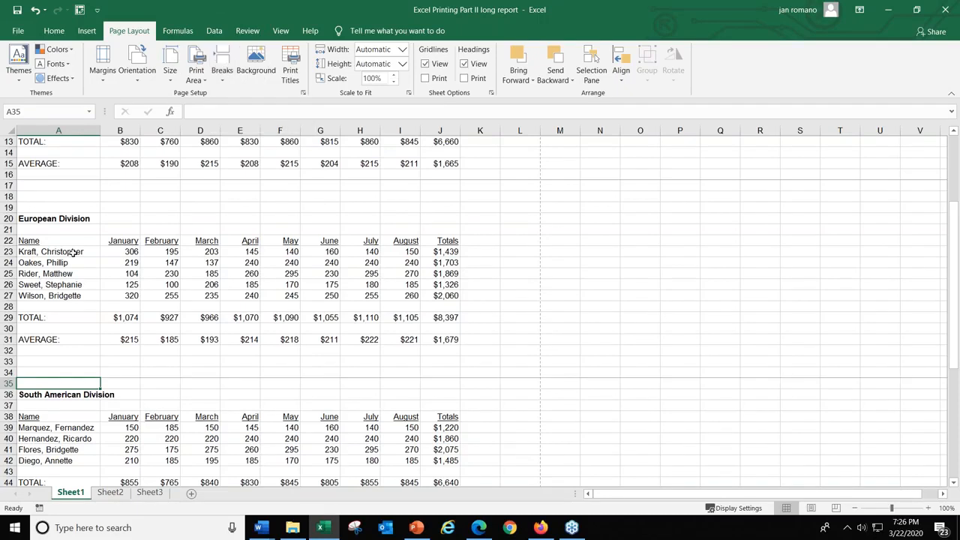
Insert a page break at cell A50, just above the Canadian Division heading.
scroll(54, 268, down, 5)
scroll(53, 268, down, 2)
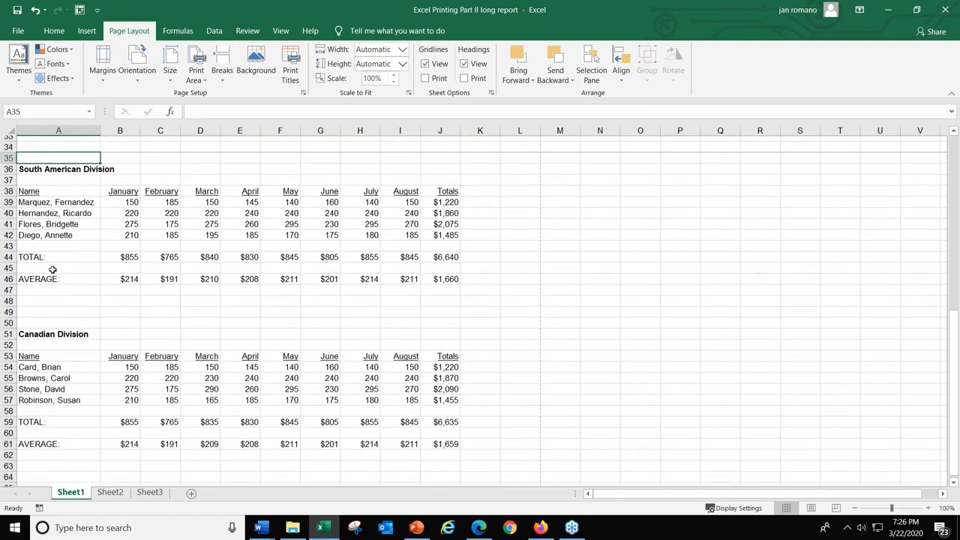
click(39, 315)
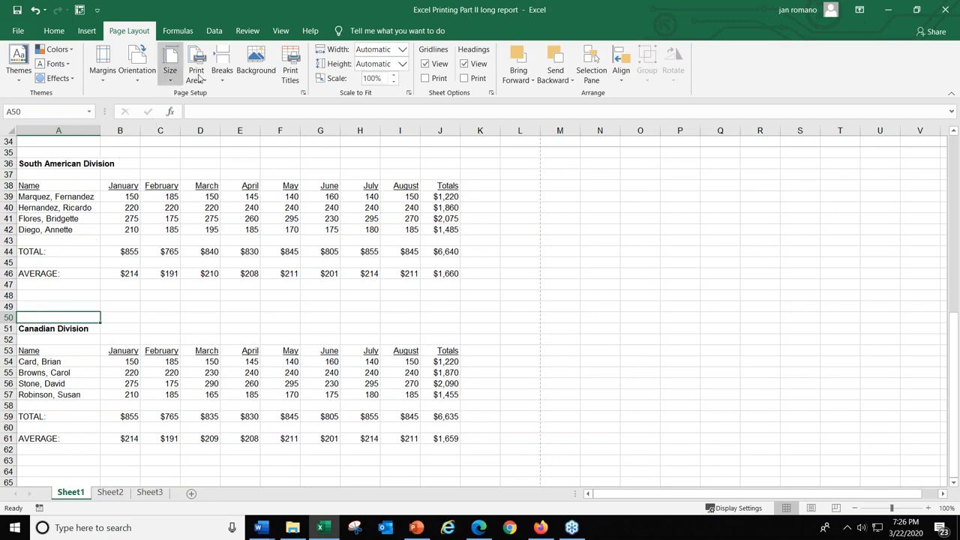
click(222, 66)
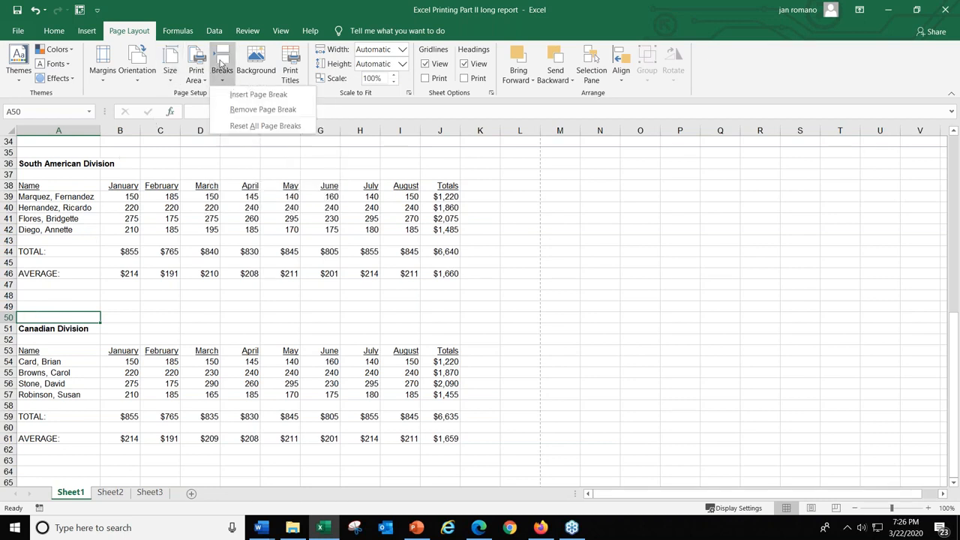
click(235, 96)
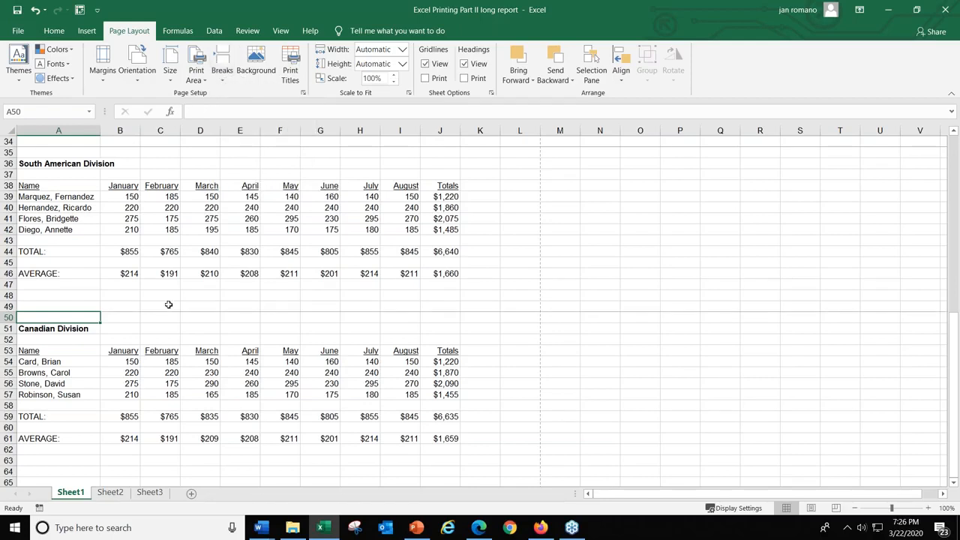
Open the print preview again and page through it to examine how the divisions and the report title are distributed.
scroll(168, 305, up, 11)
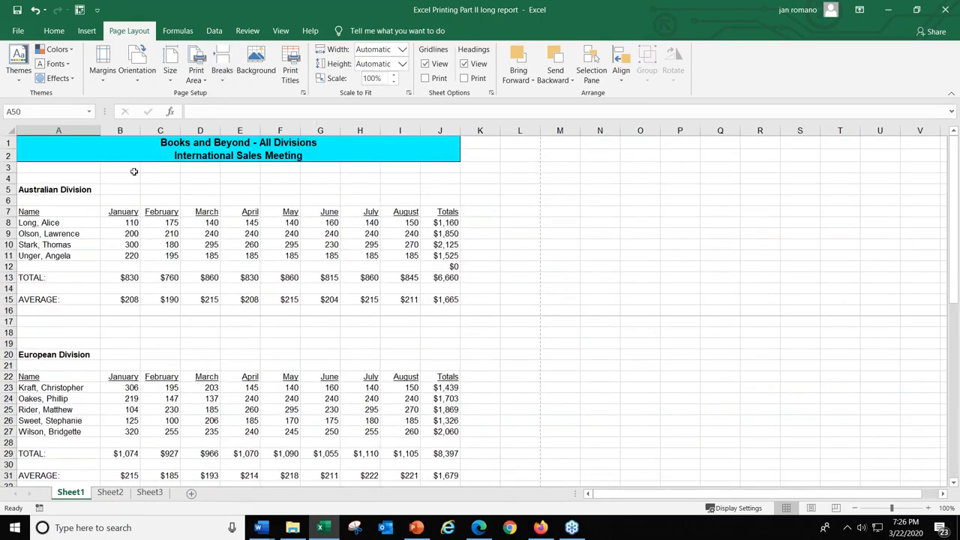
click(21, 31)
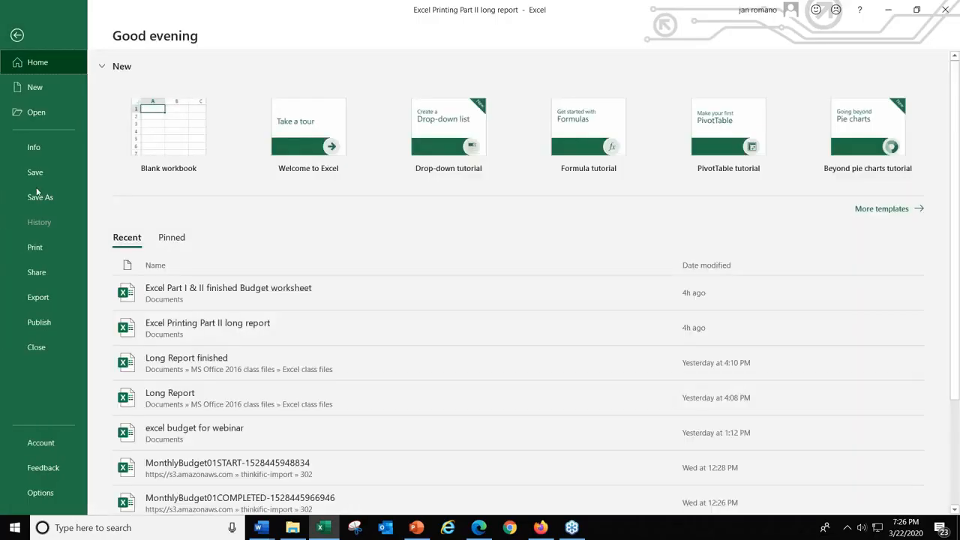
click(39, 247)
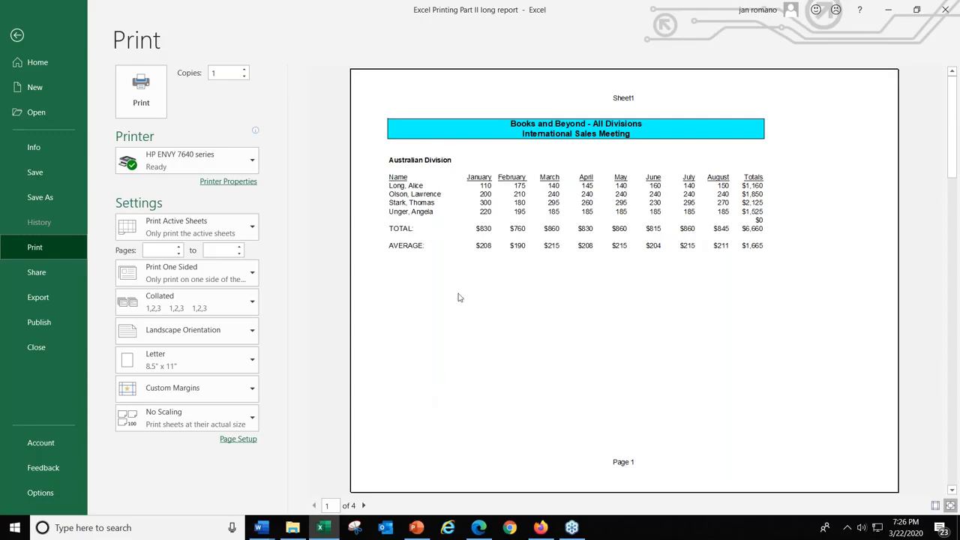
click(364, 507)
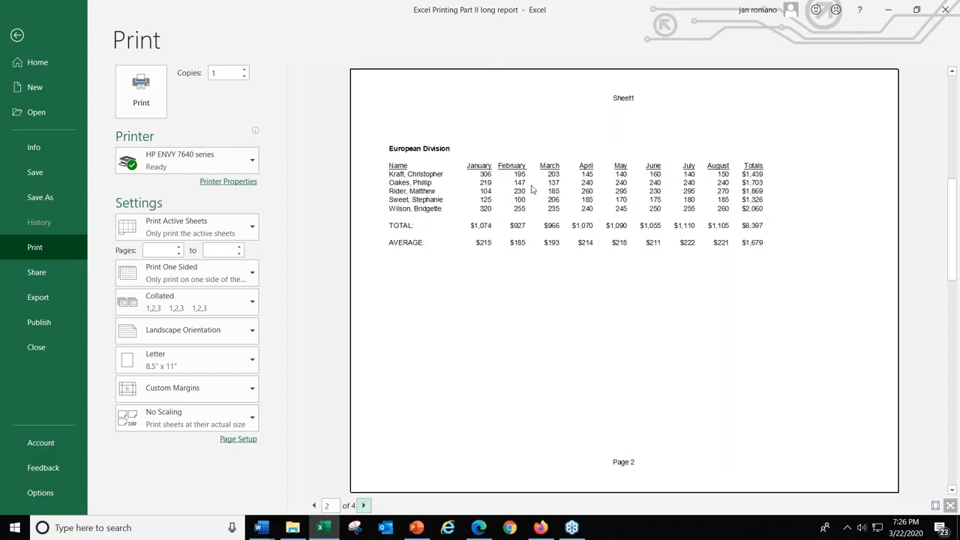
click(314, 506)
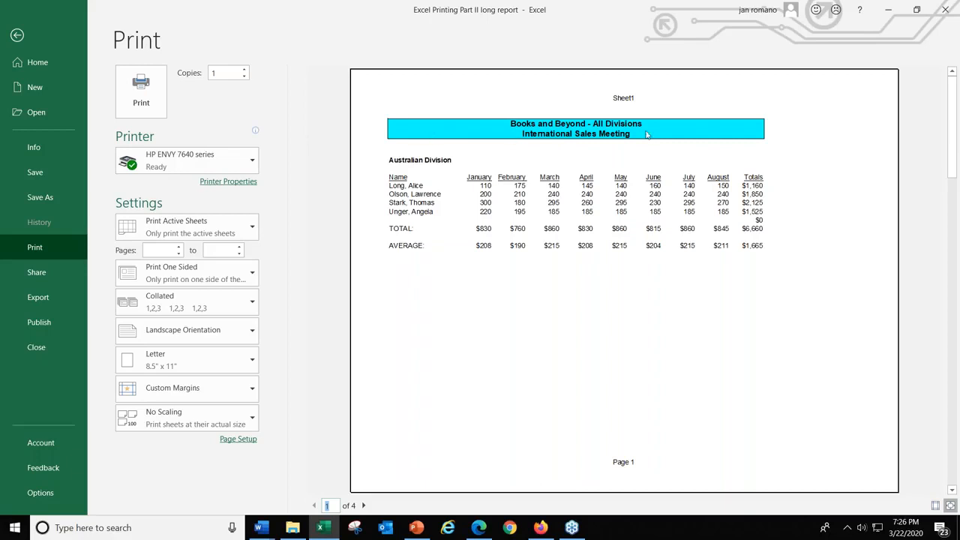
click(364, 505)
click(364, 506)
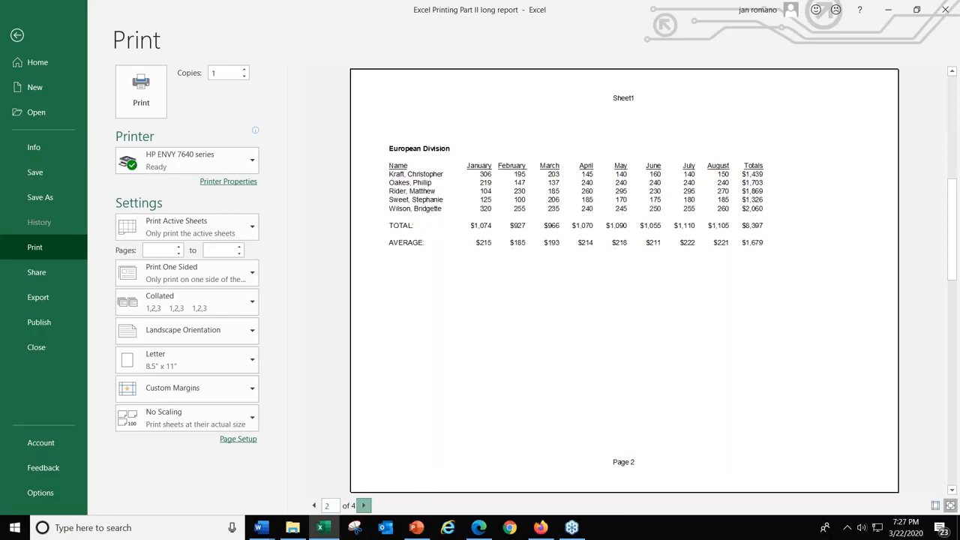
click(364, 506)
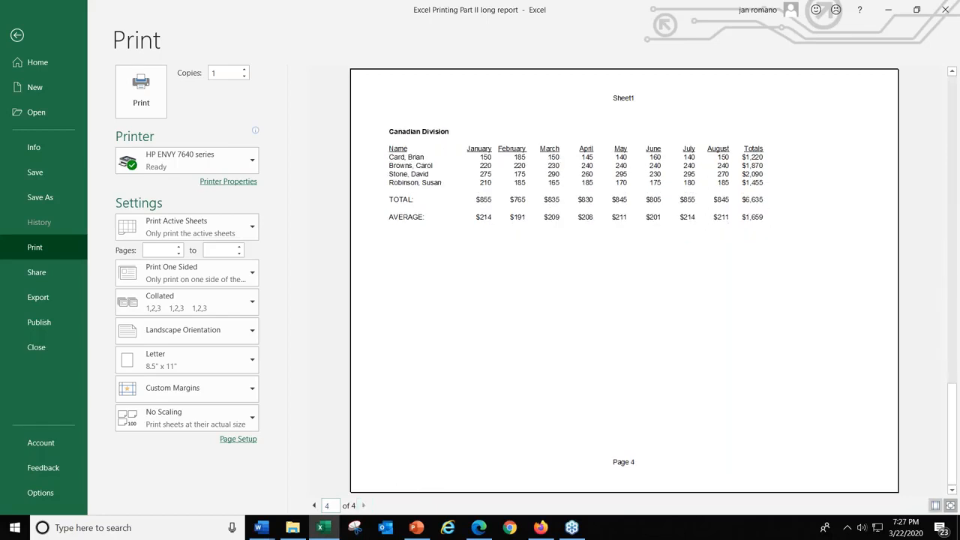
click(314, 507)
click(313, 505)
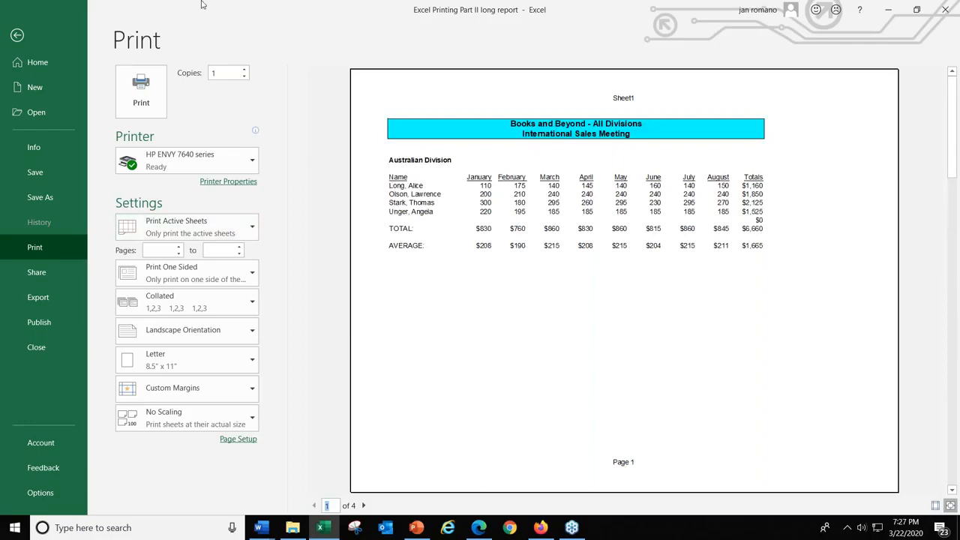
Return to the worksheet and set title rows 1 and 2 ($1:$2) to repeat at the top of every printed page.
click(238, 440)
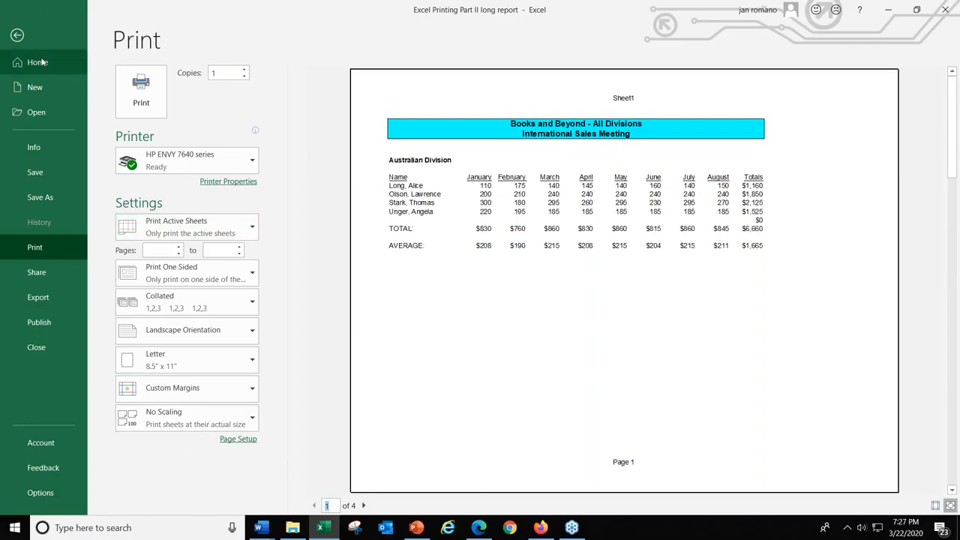
click(18, 36)
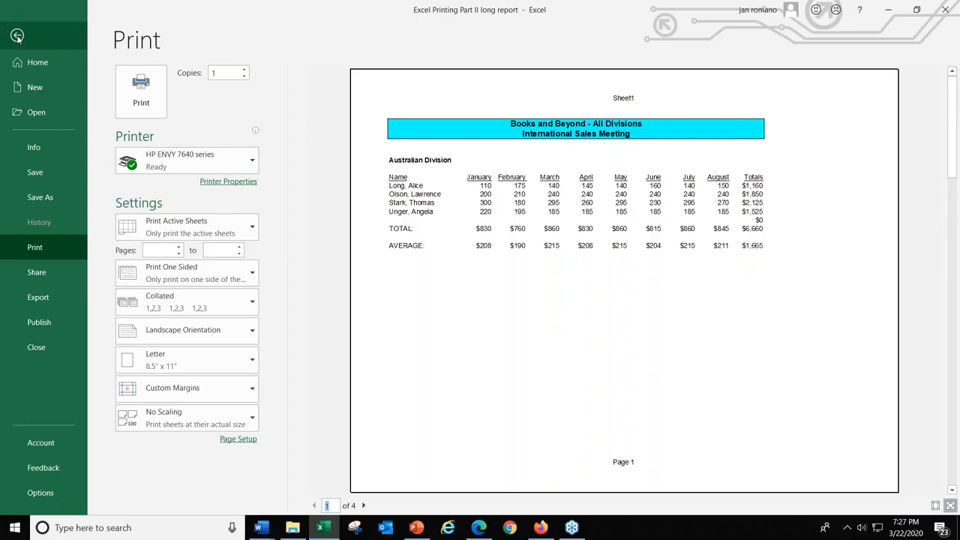
click(17, 36)
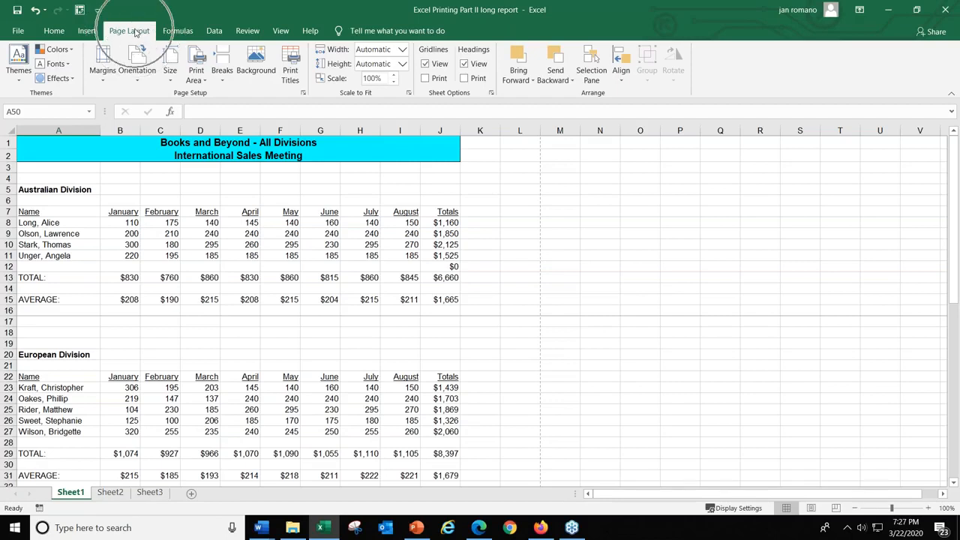
click(296, 72)
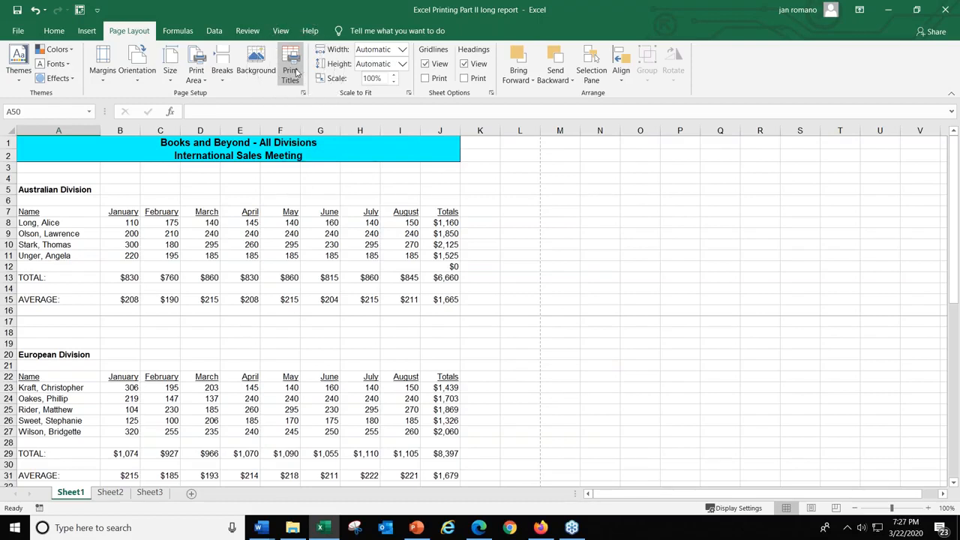
click(296, 72)
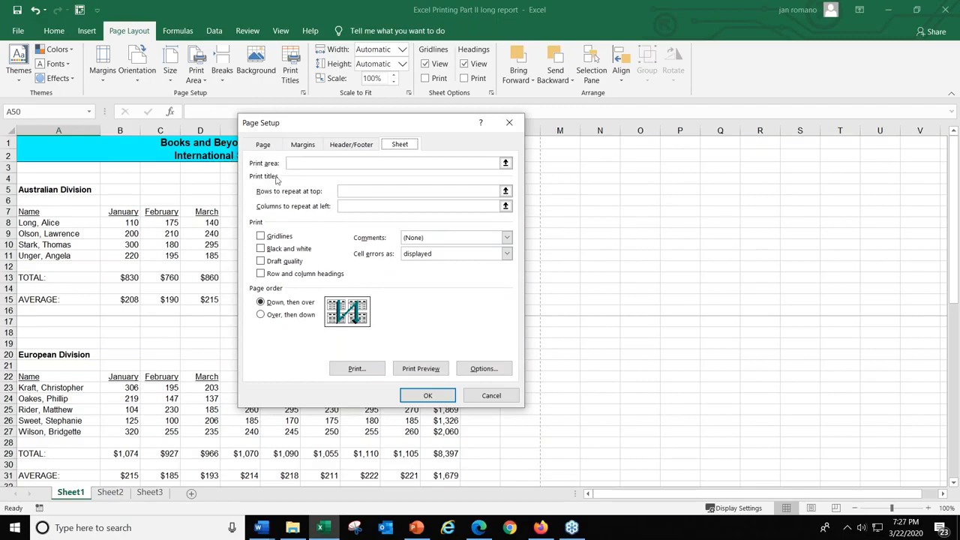
key(ctrl)
key(ctrl)
click(356, 192)
key(ctrl)
click(346, 191)
key(ctrl)
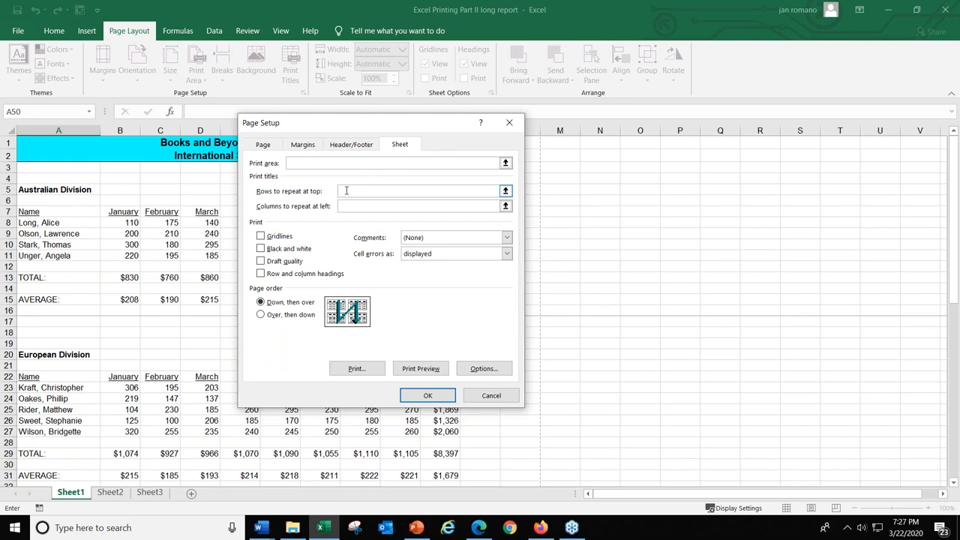
click(34, 138)
drag(35, 140, 35, 151)
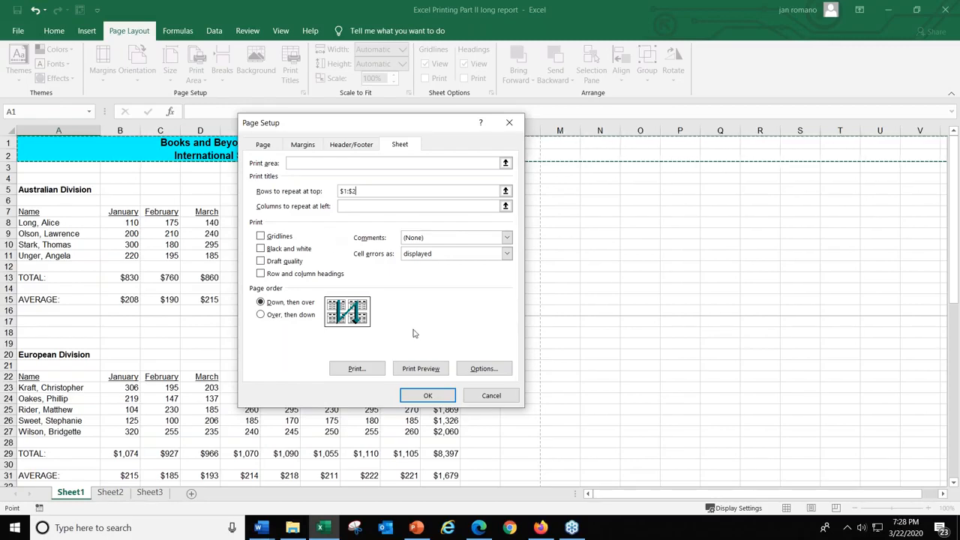
Open the print preview and page through all divisions to check the report title on each page.
click(426, 368)
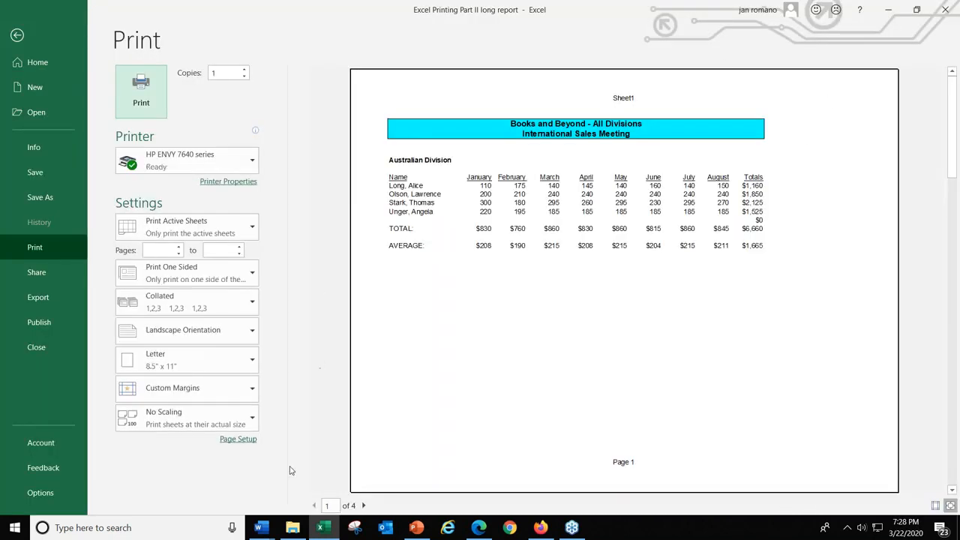
click(362, 506)
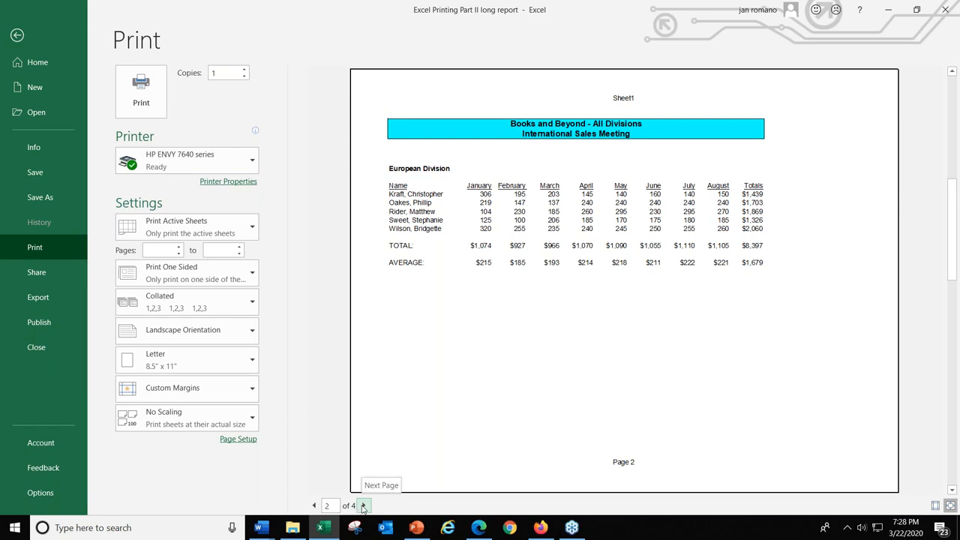
click(363, 506)
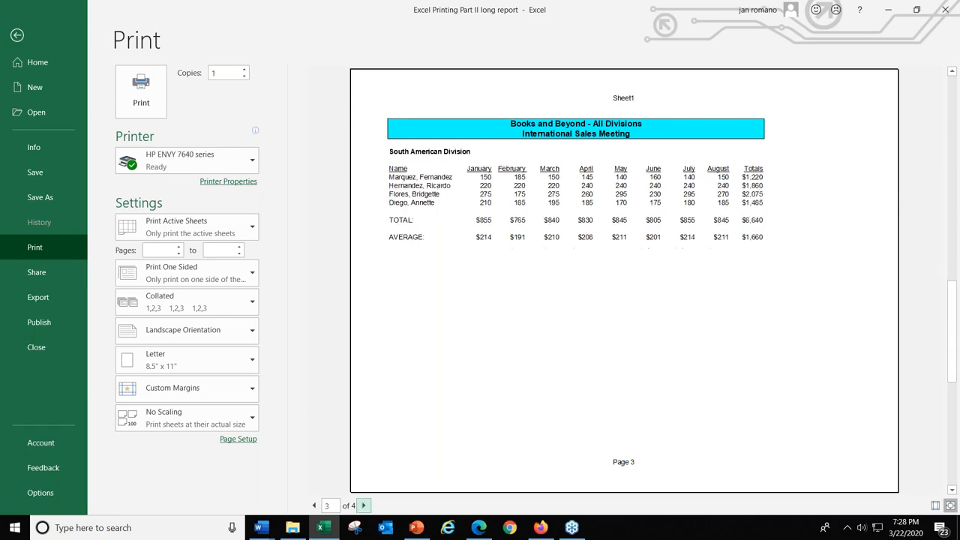
click(363, 506)
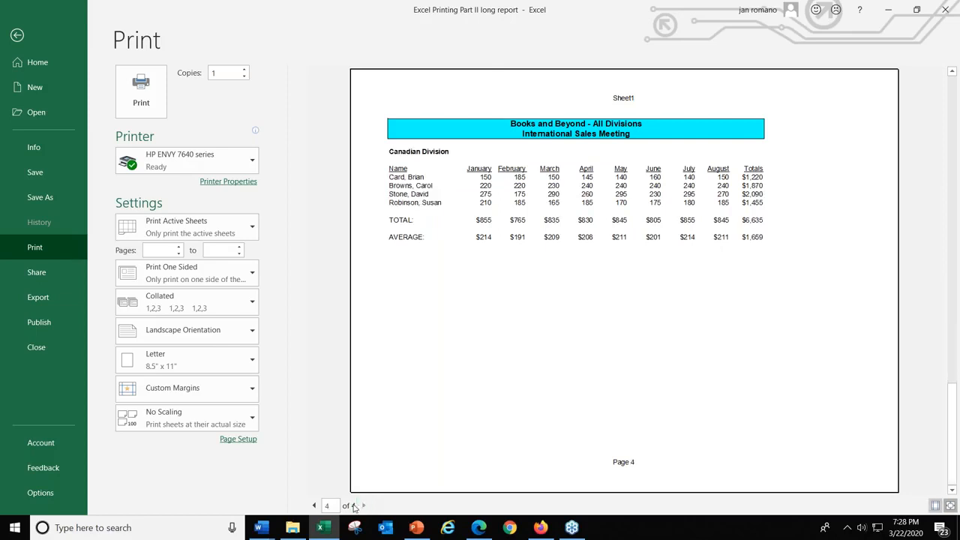
click(313, 505)
click(313, 505)
click(313, 506)
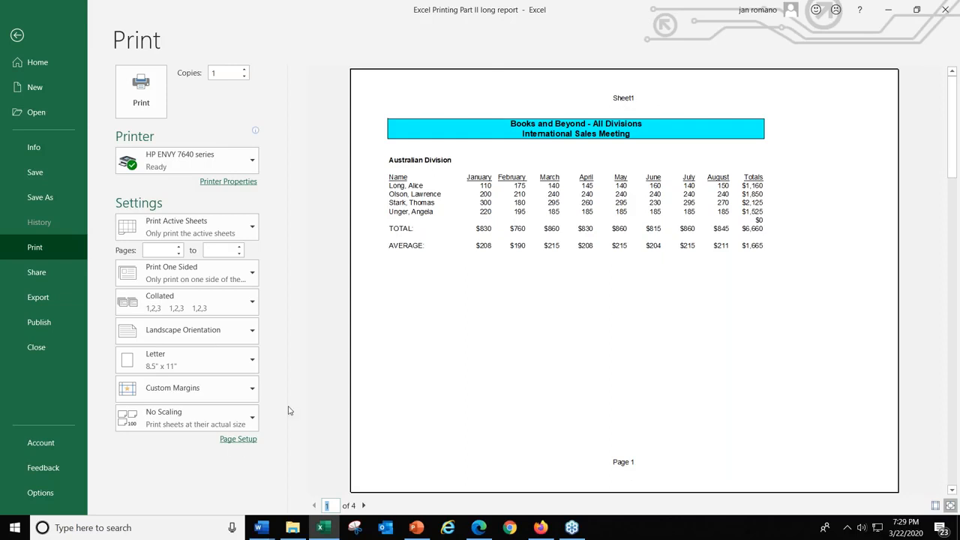
Browse the preset headers in the page setup and set the header to (none).
click(237, 441)
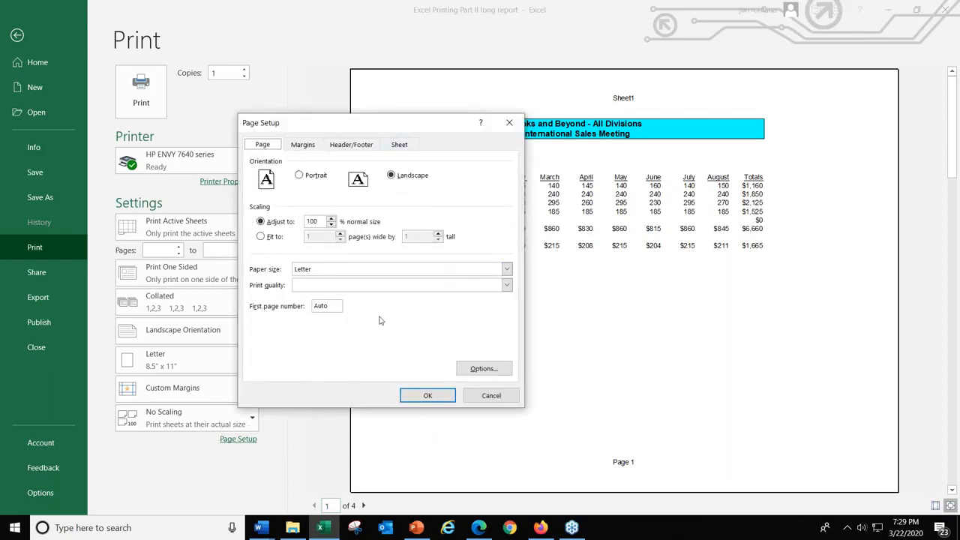
click(353, 146)
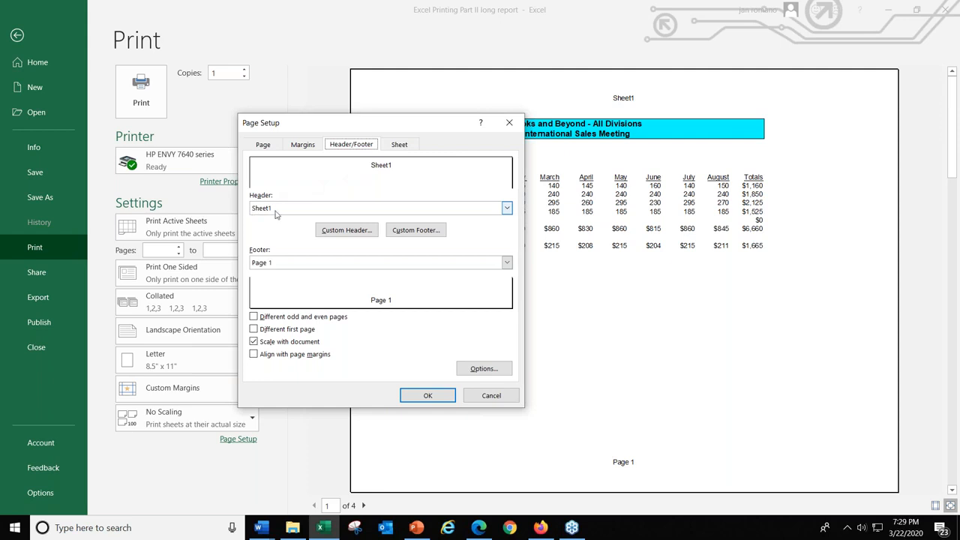
click(507, 211)
scroll(336, 256, up, 1)
scroll(334, 245, up, 3)
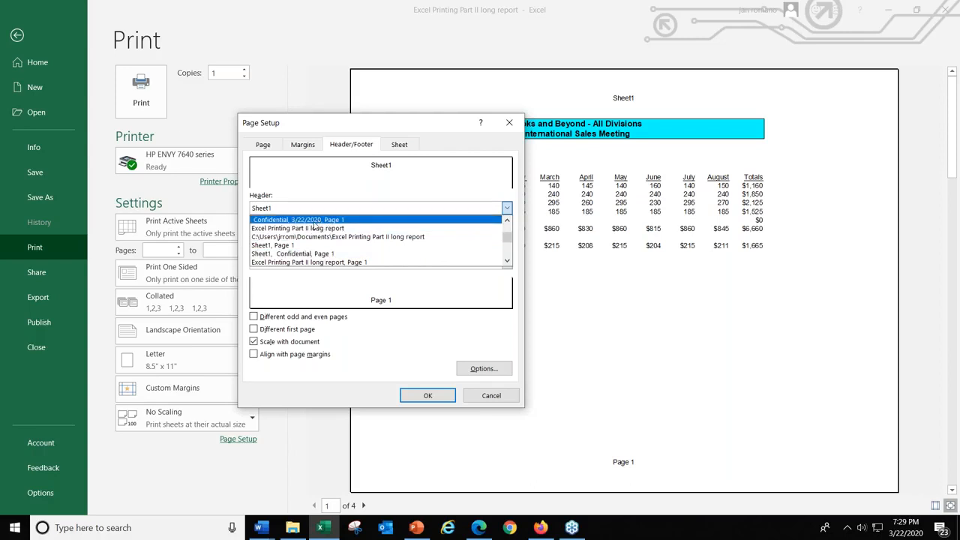
click(507, 209)
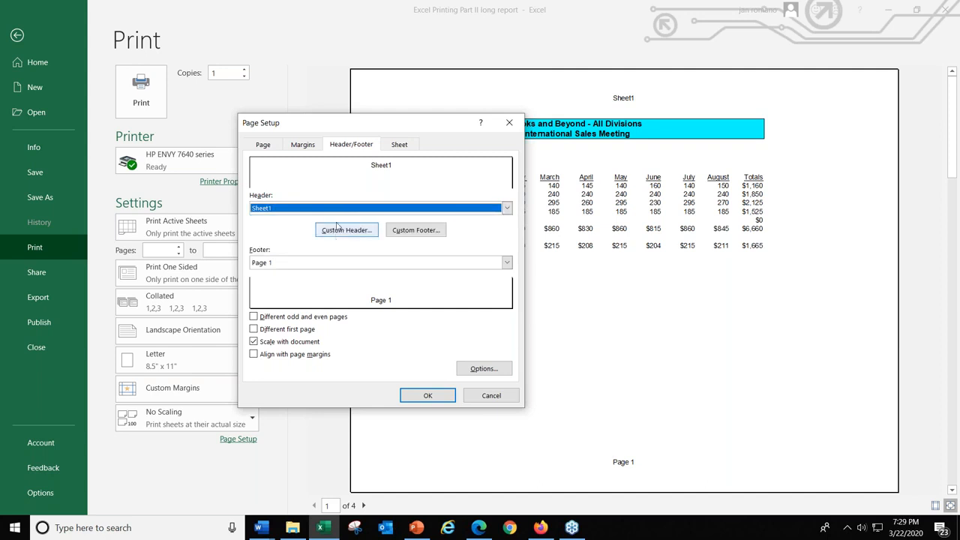
click(507, 210)
scroll(390, 249, down, 2)
scroll(383, 250, up, 4)
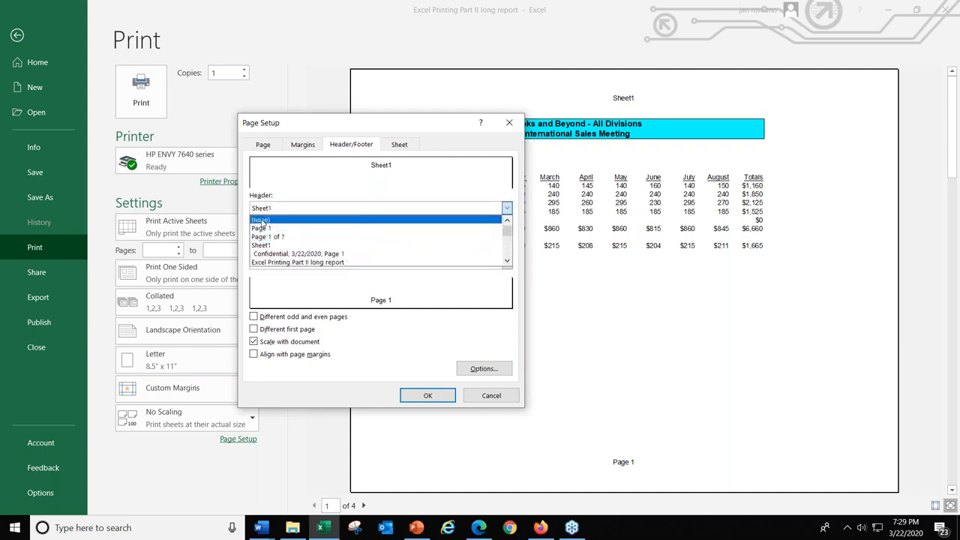
click(262, 222)
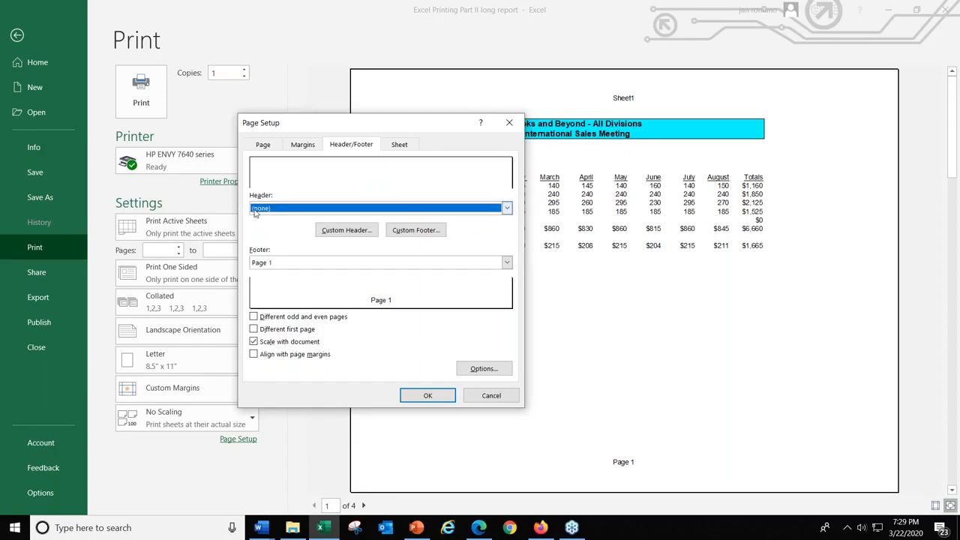
Create a custom header with the current date in its left section and the author's full name in its right section.
click(336, 233)
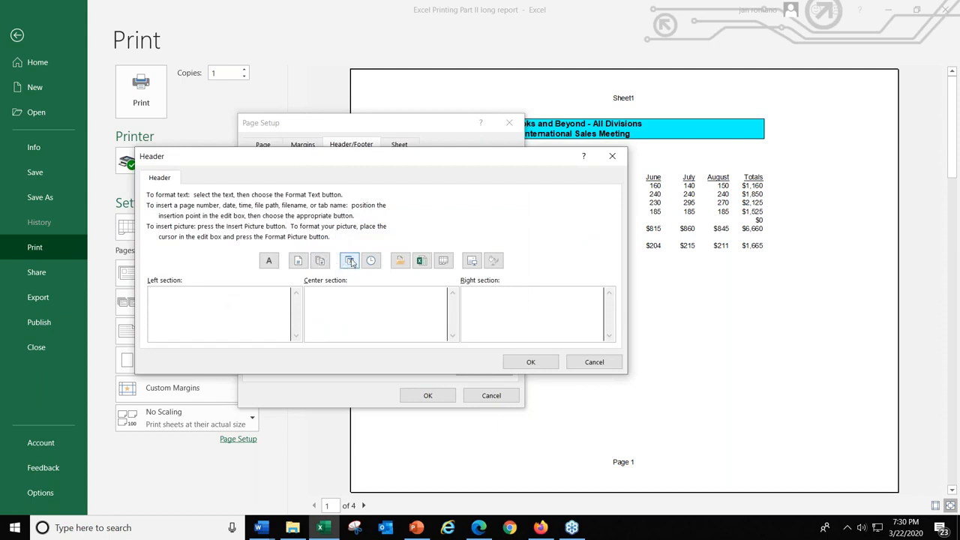
click(350, 260)
click(496, 293)
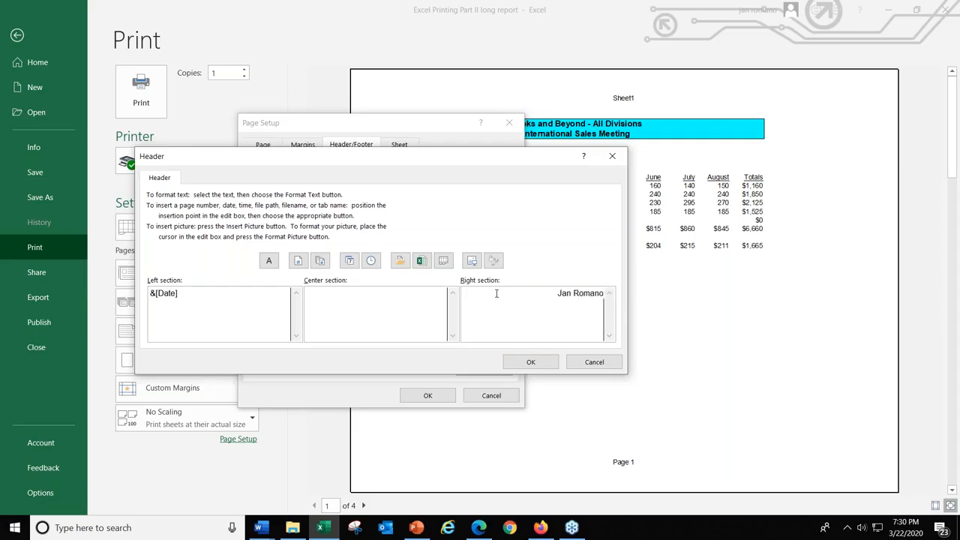
click(537, 364)
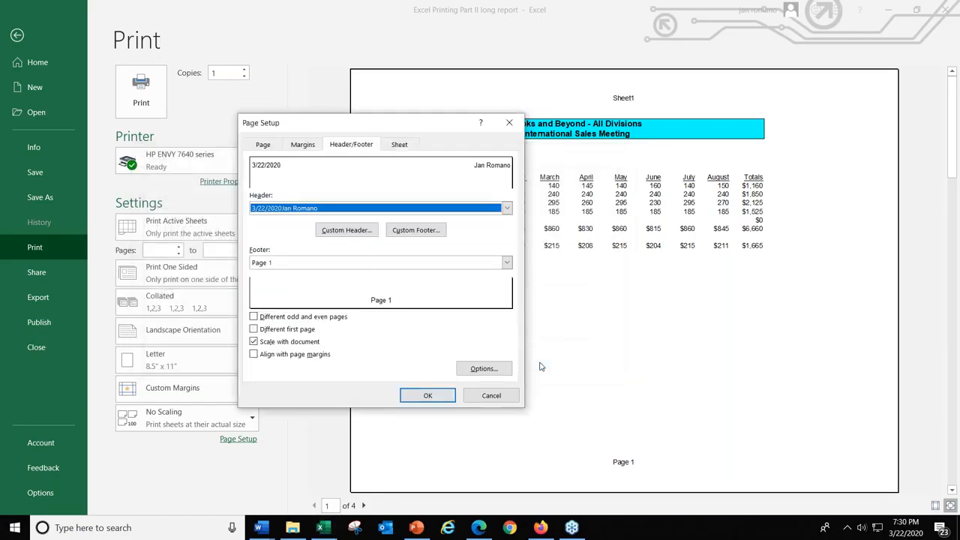
click(428, 396)
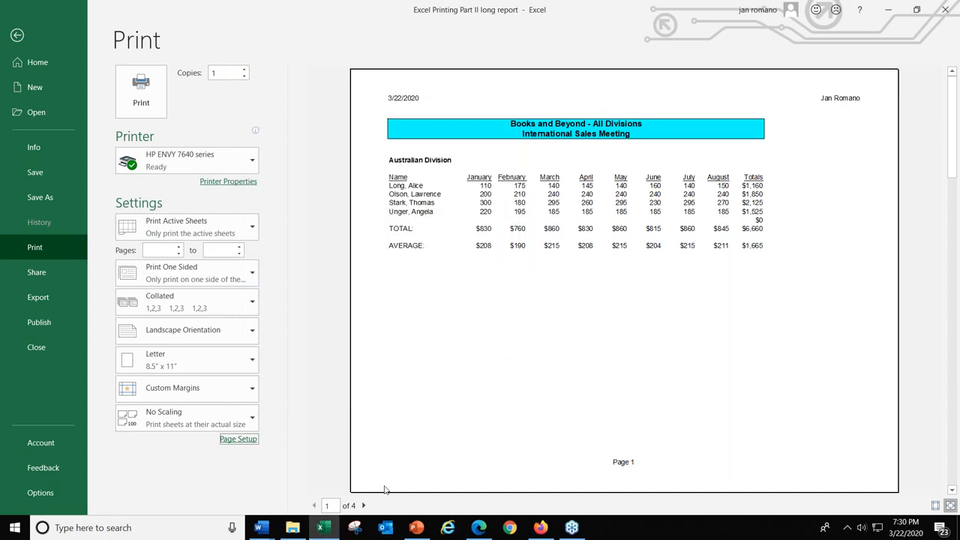
Page forward and back through the print preview to check the custom header on the division pages.
click(363, 505)
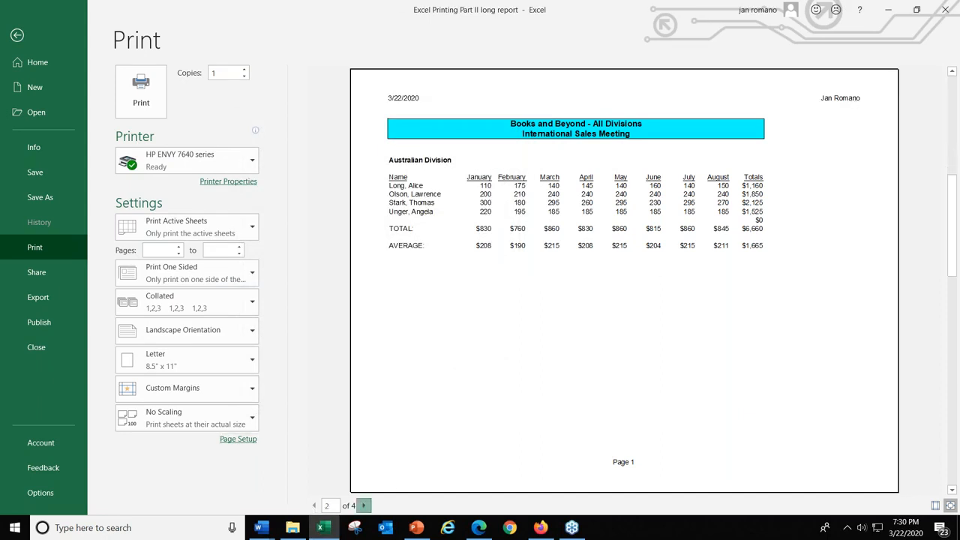
click(363, 506)
click(363, 505)
click(314, 505)
click(315, 506)
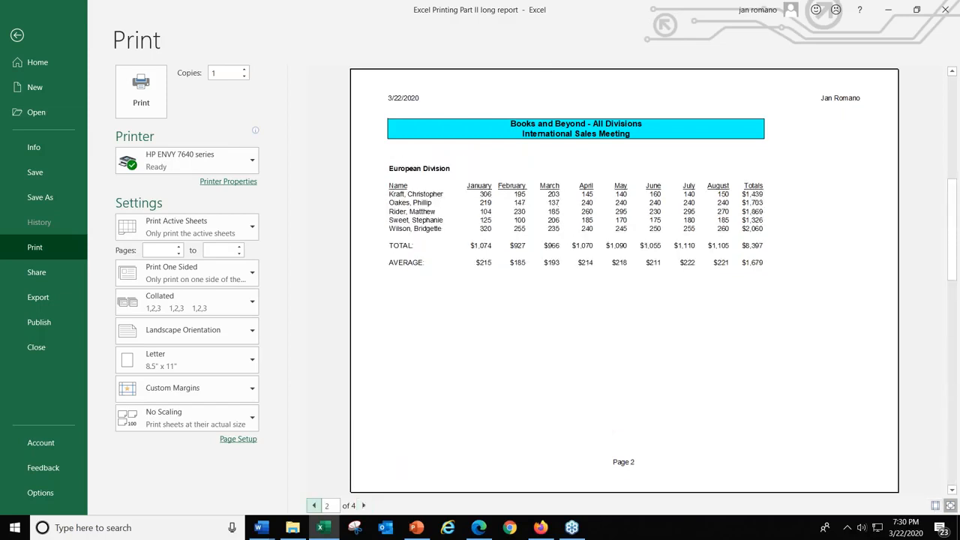
click(315, 505)
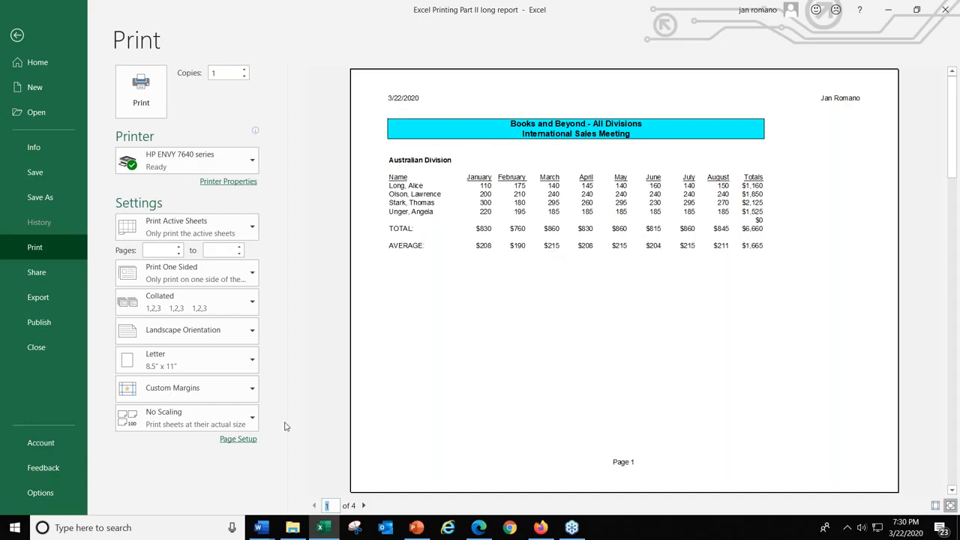
Review the header and footer settings without changing them and return to the worksheet.
click(240, 442)
click(367, 145)
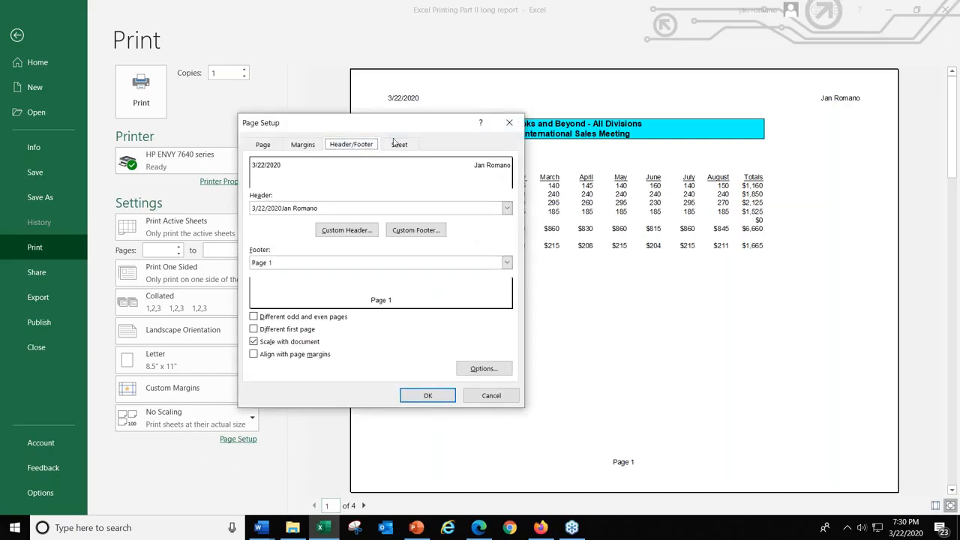
click(509, 122)
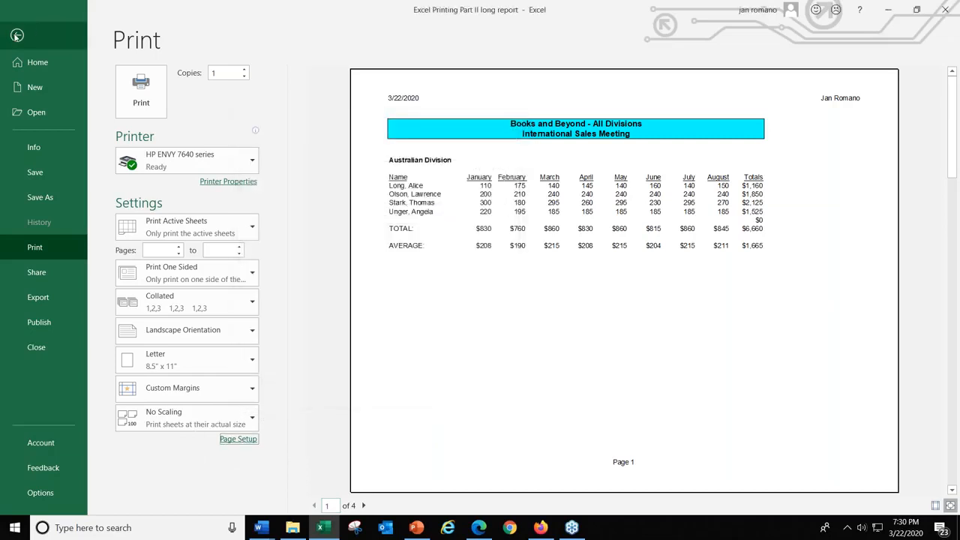
click(16, 35)
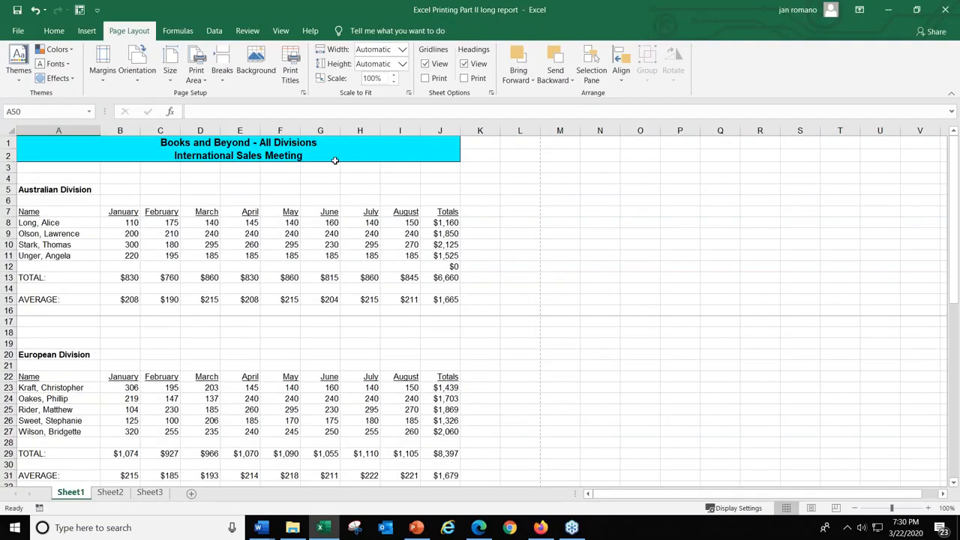
Select cell A16 and review the page break options and the sheet's print title settings.
click(53, 310)
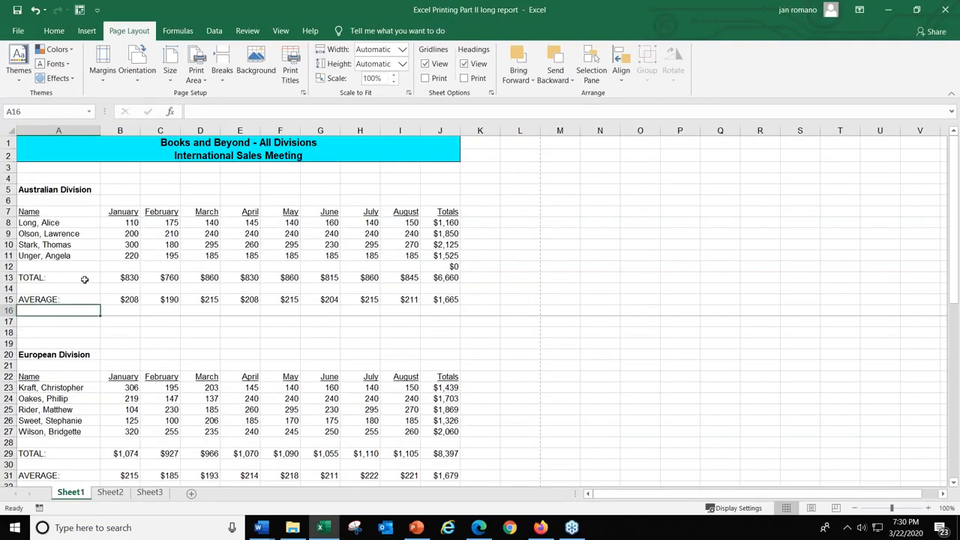
click(222, 66)
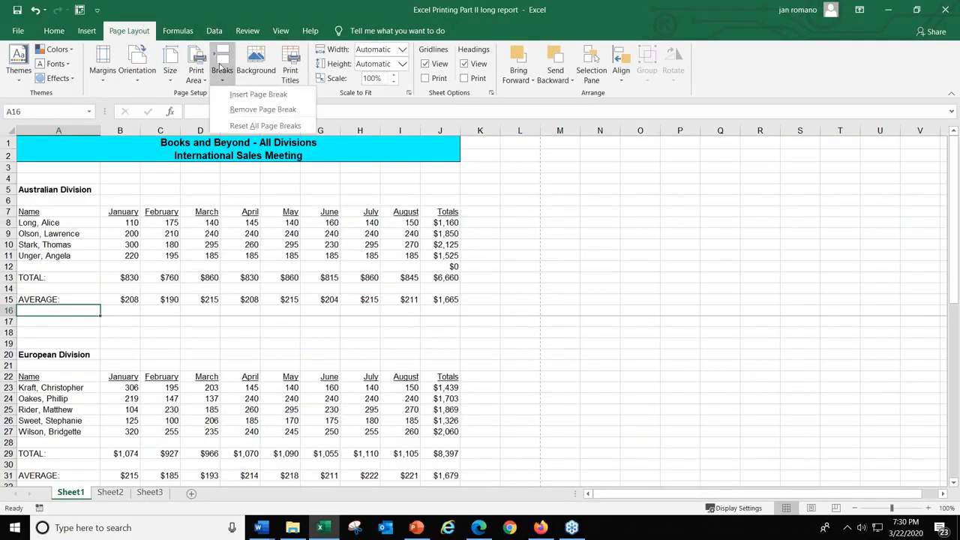
click(290, 69)
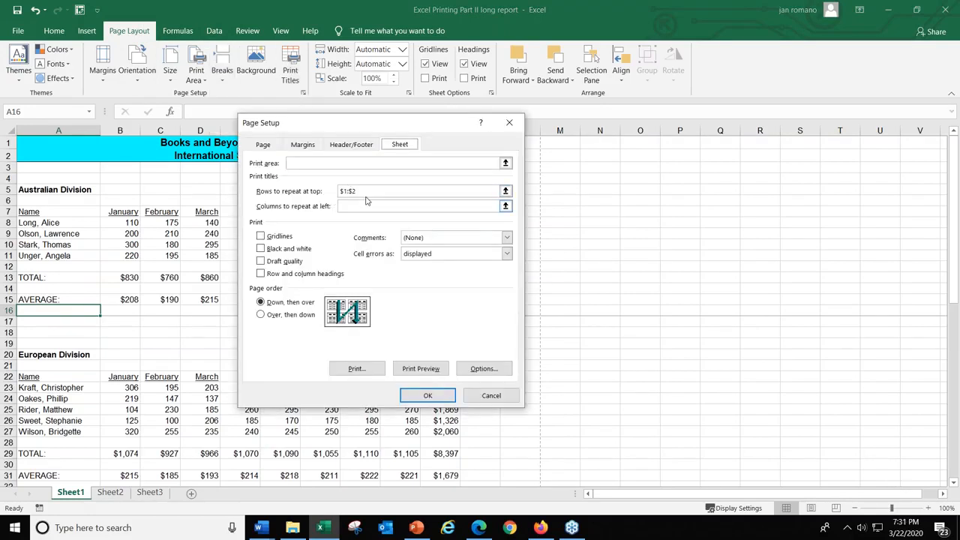
click(427, 396)
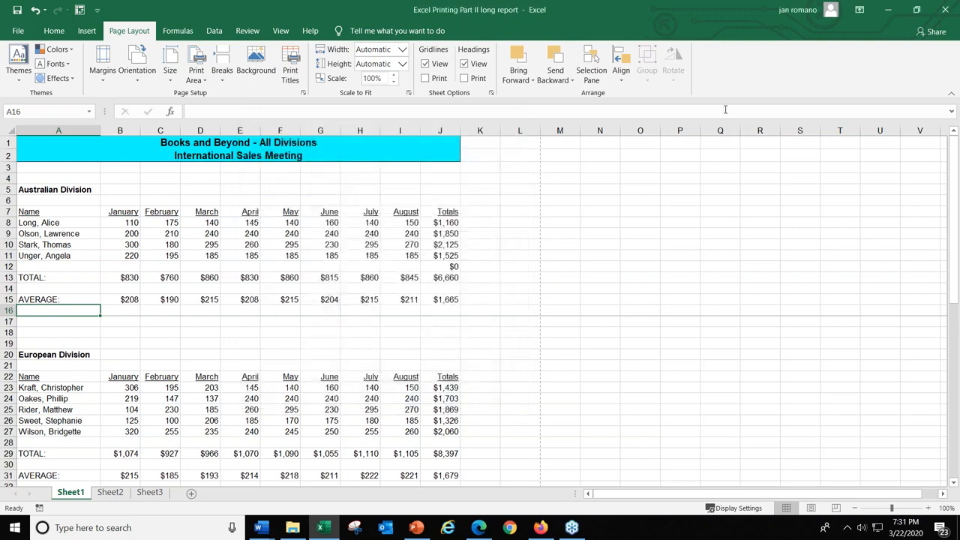